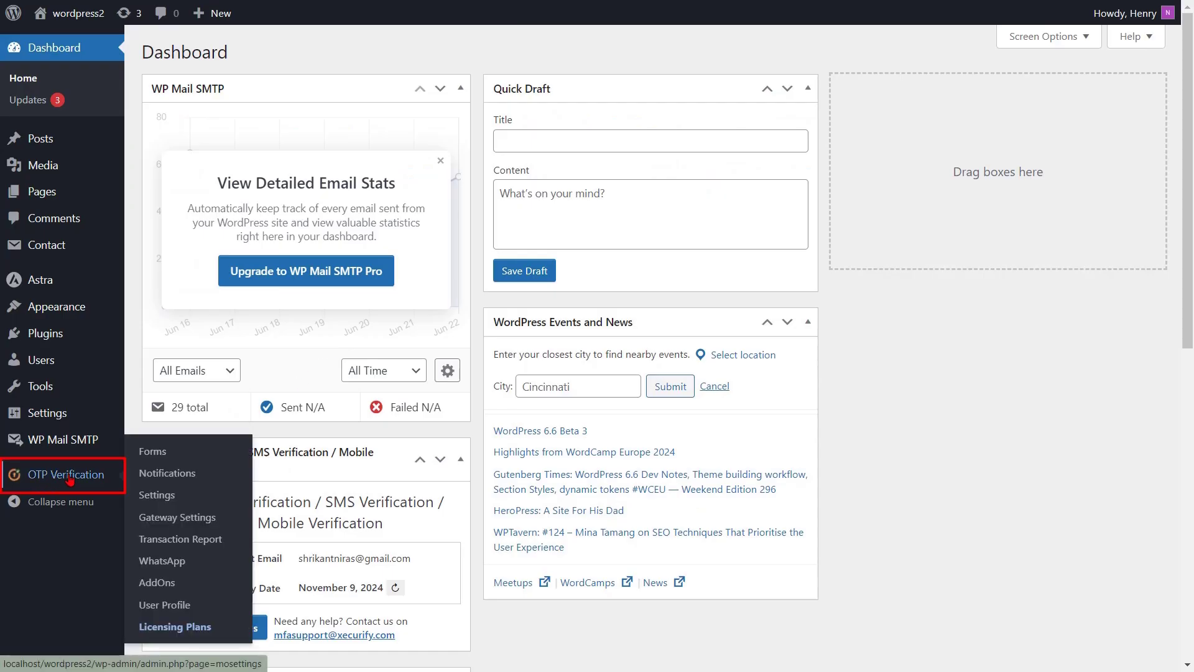
Step: Open the OTP Verification forms list and filter it by 'WordPress'
left_click(68, 478)
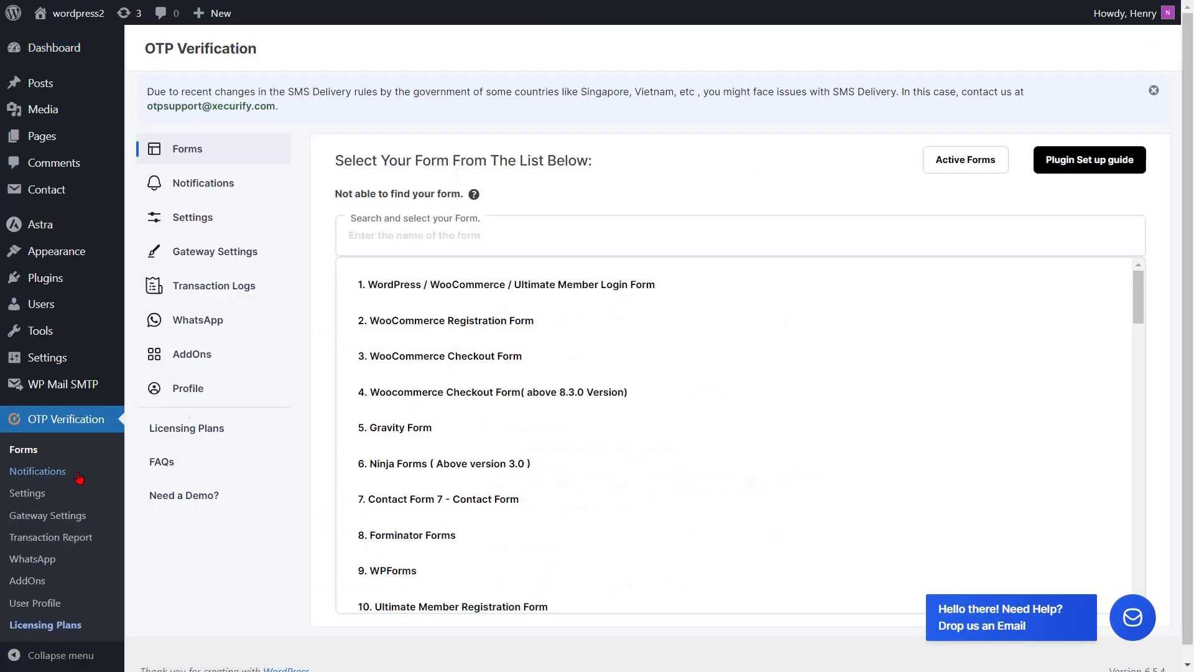
left_click(374, 234)
type("WordPress")
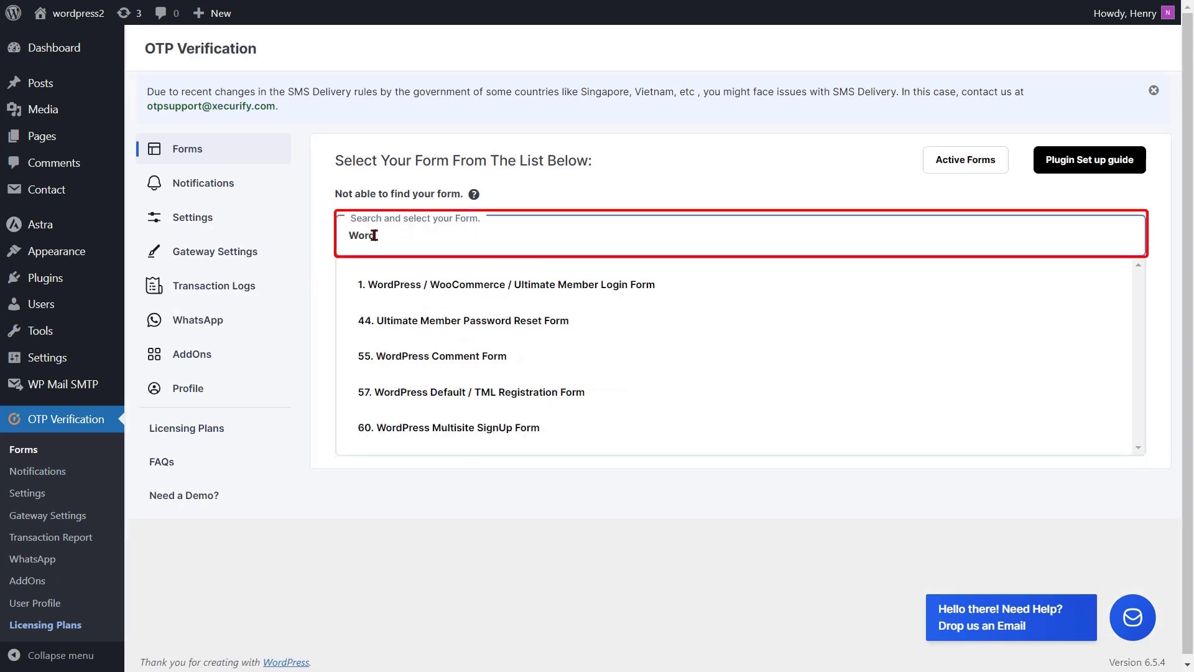
Step: Enable the WordPress Login Form with phone verification and 'phone' as the user meta key
left_click(480, 284)
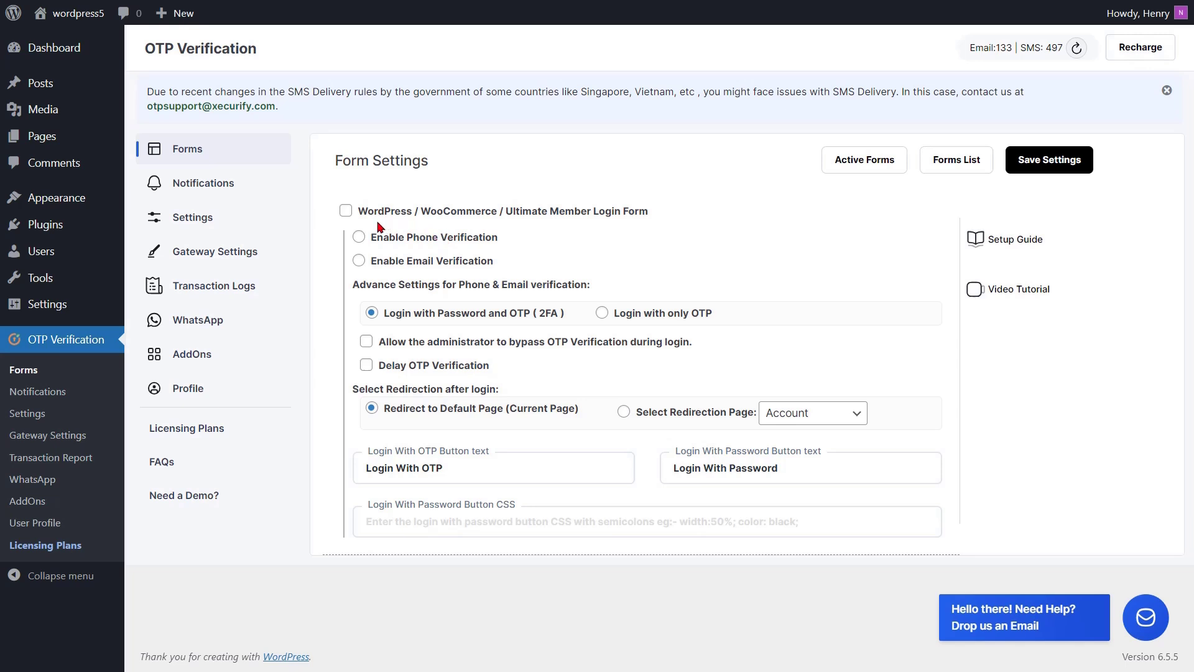
left_click(346, 212)
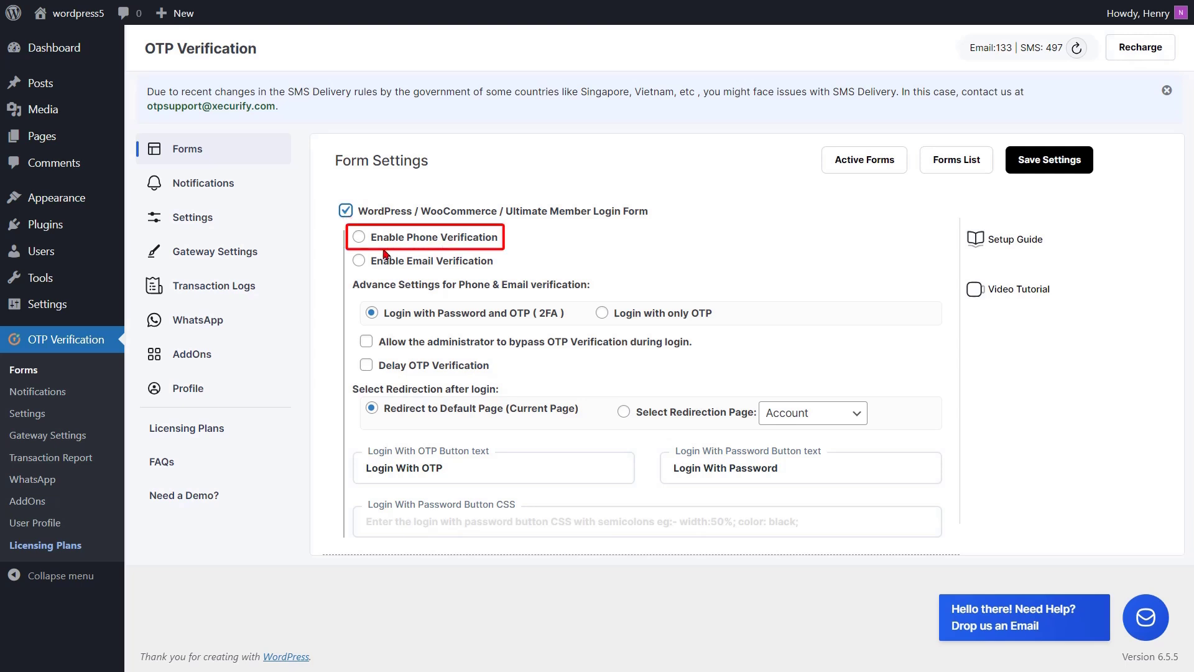
left_click(359, 238)
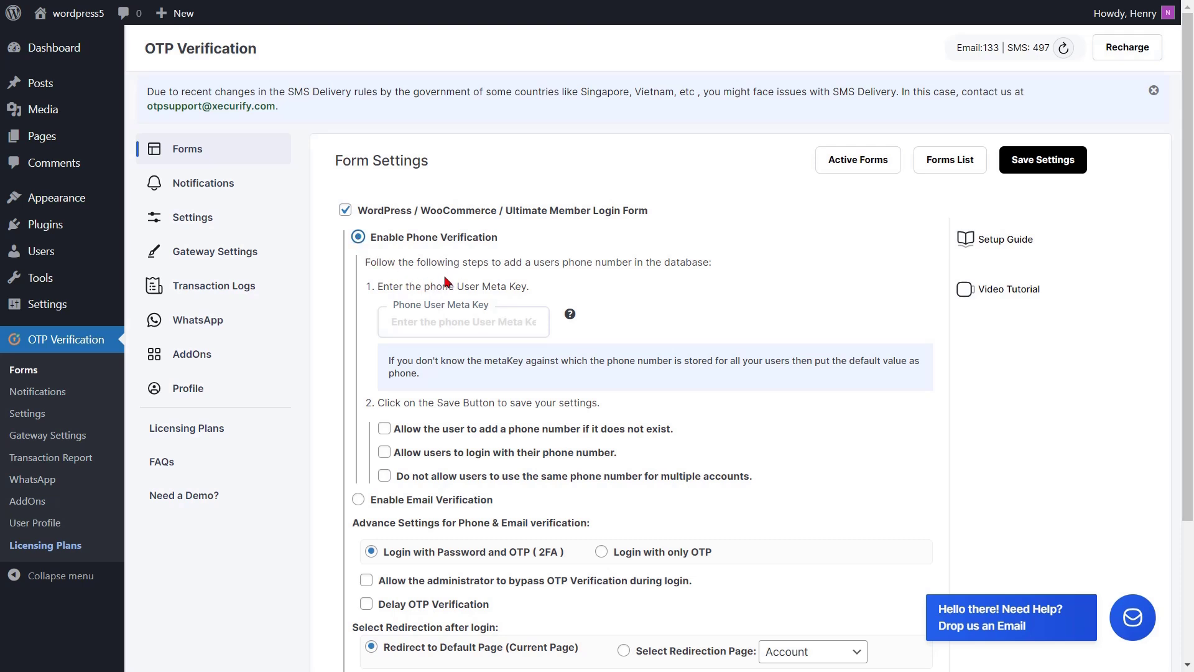
left_click(412, 319)
type("phone")
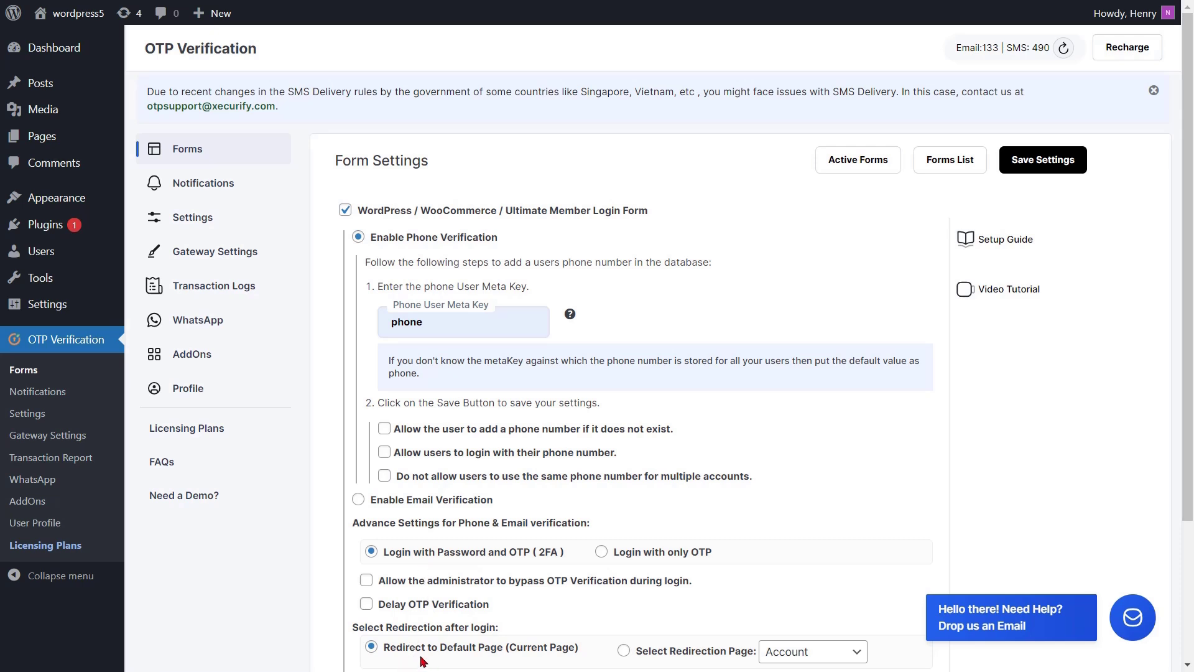
Step: Save the settings, then log in with the user's username and password to trigger the OTP prompt
left_click(1035, 166)
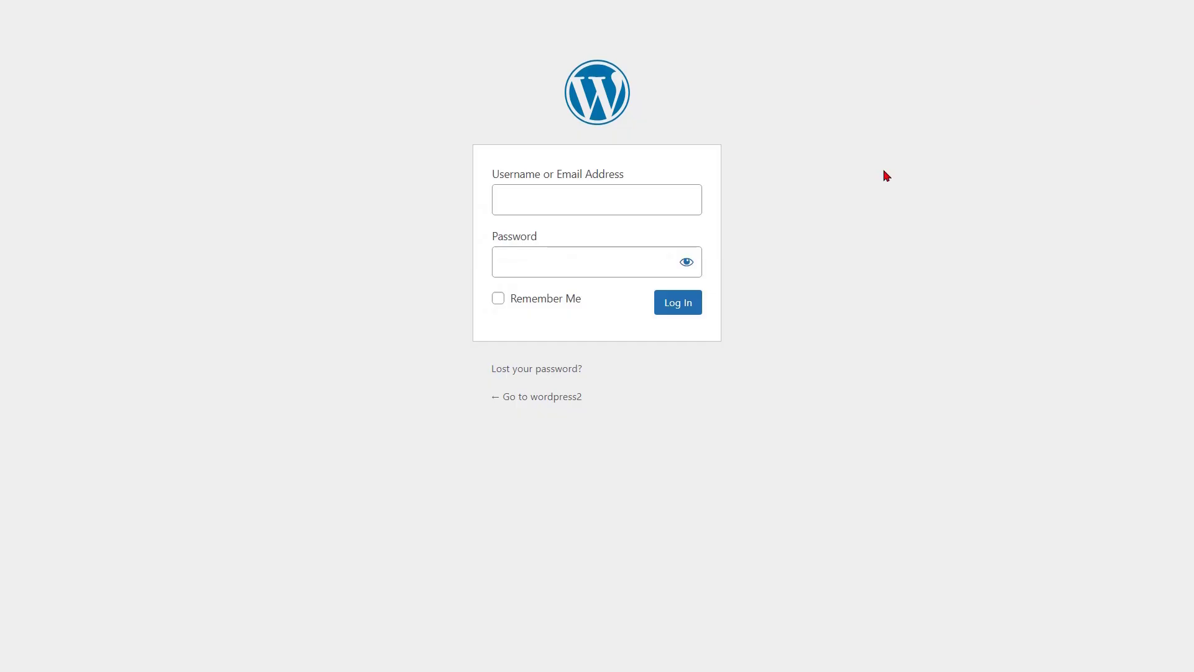
left_click(555, 196)
type("Henry")
left_click(535, 266)
type("•••••")
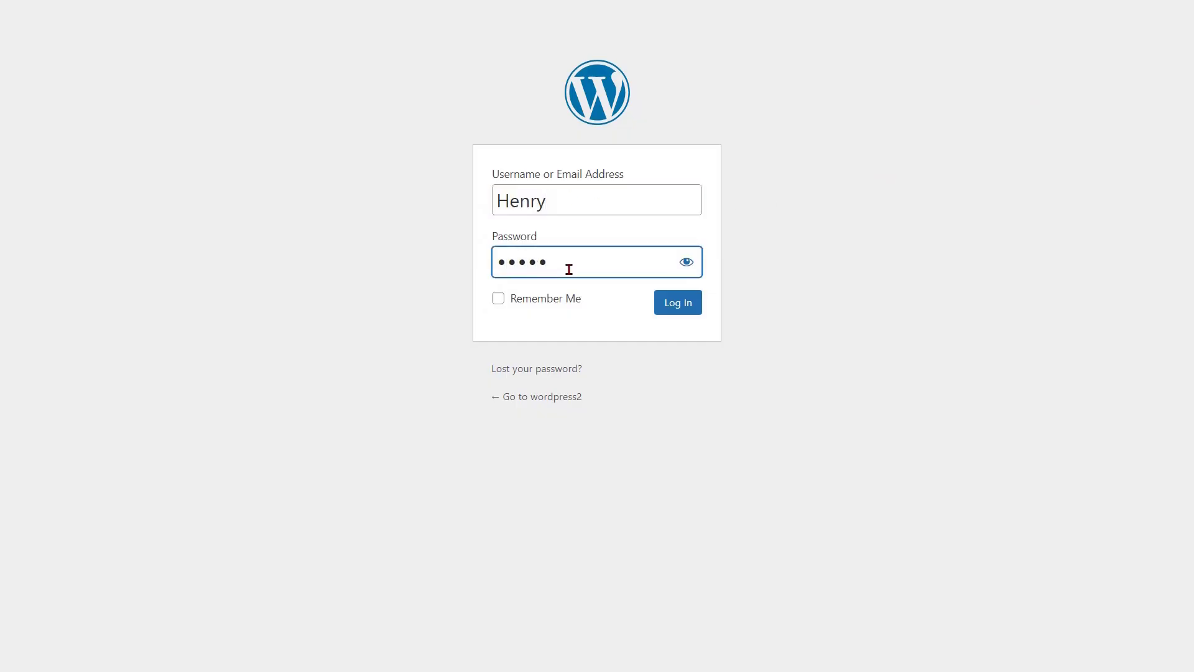
left_click(678, 304)
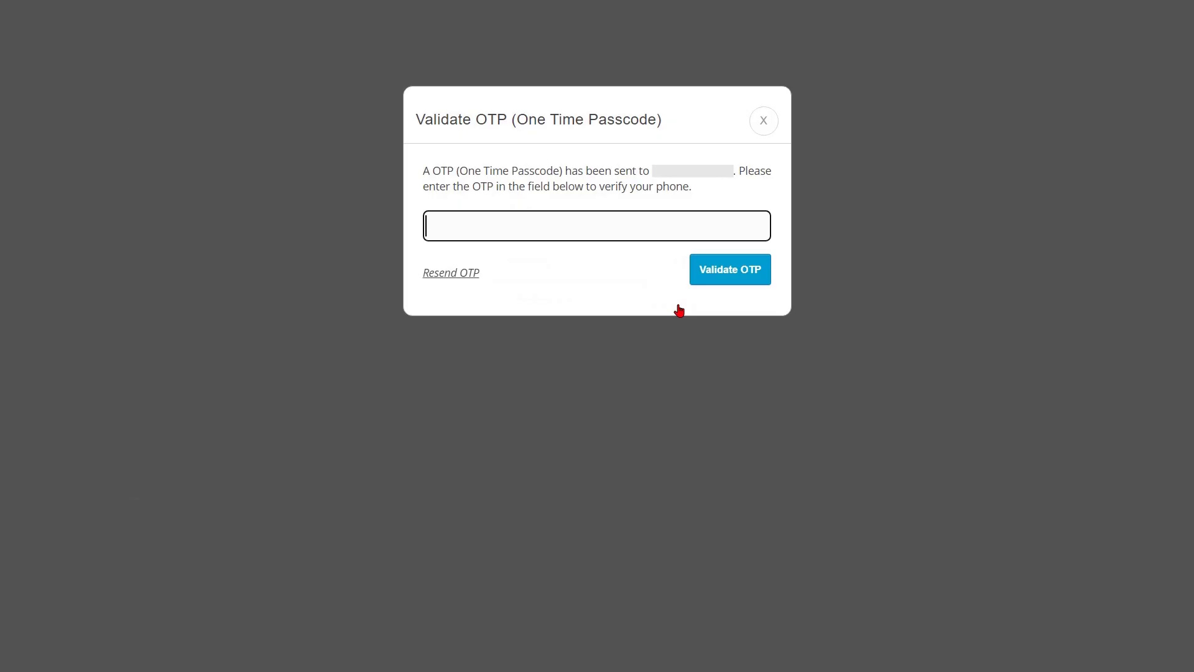
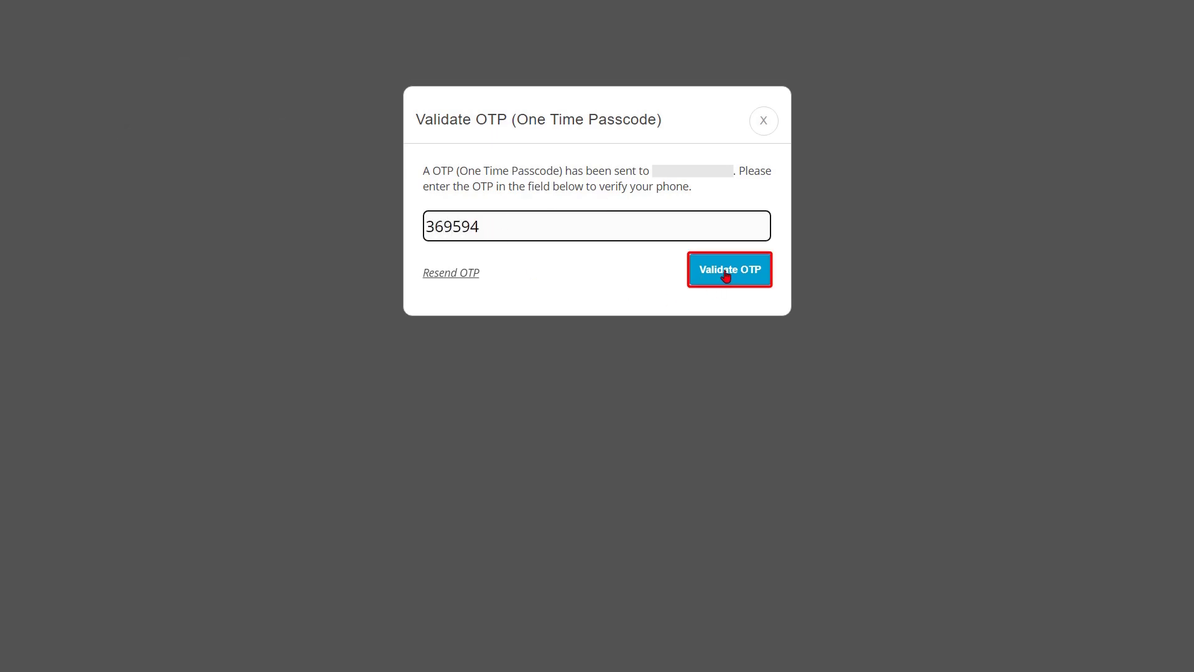
Step: Enter the one-time passcode received by SMS and validate it
left_click(726, 277)
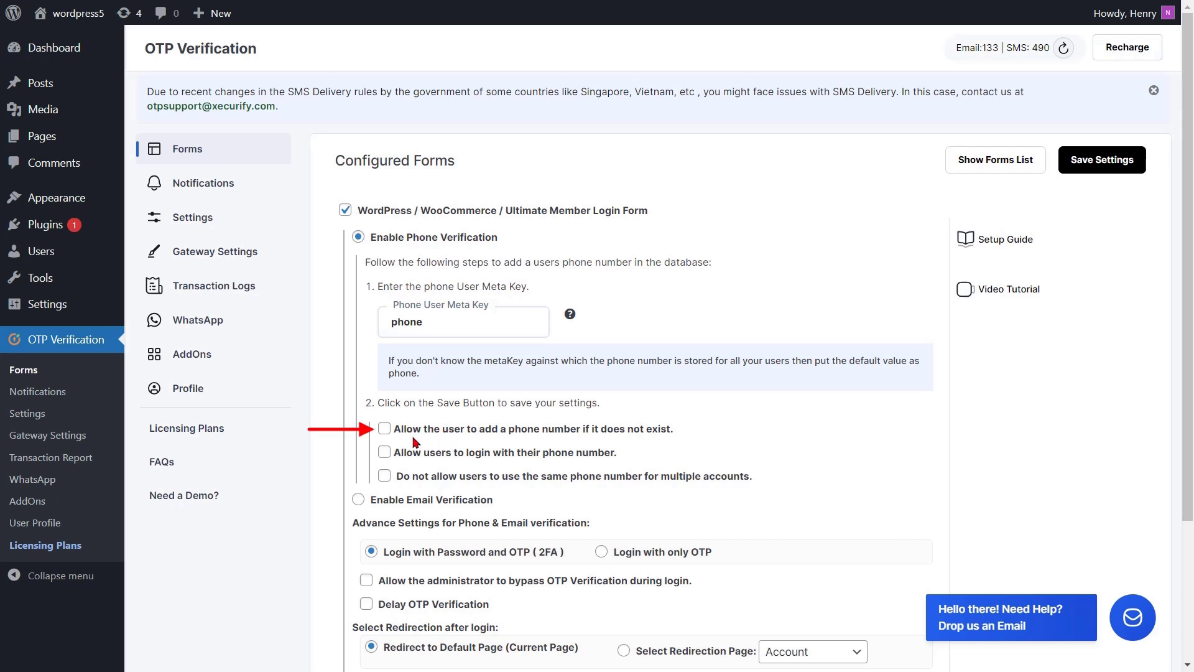
Step: Enable 'Allow the user to add a phone number if it does not exist' and save
left_click(384, 429)
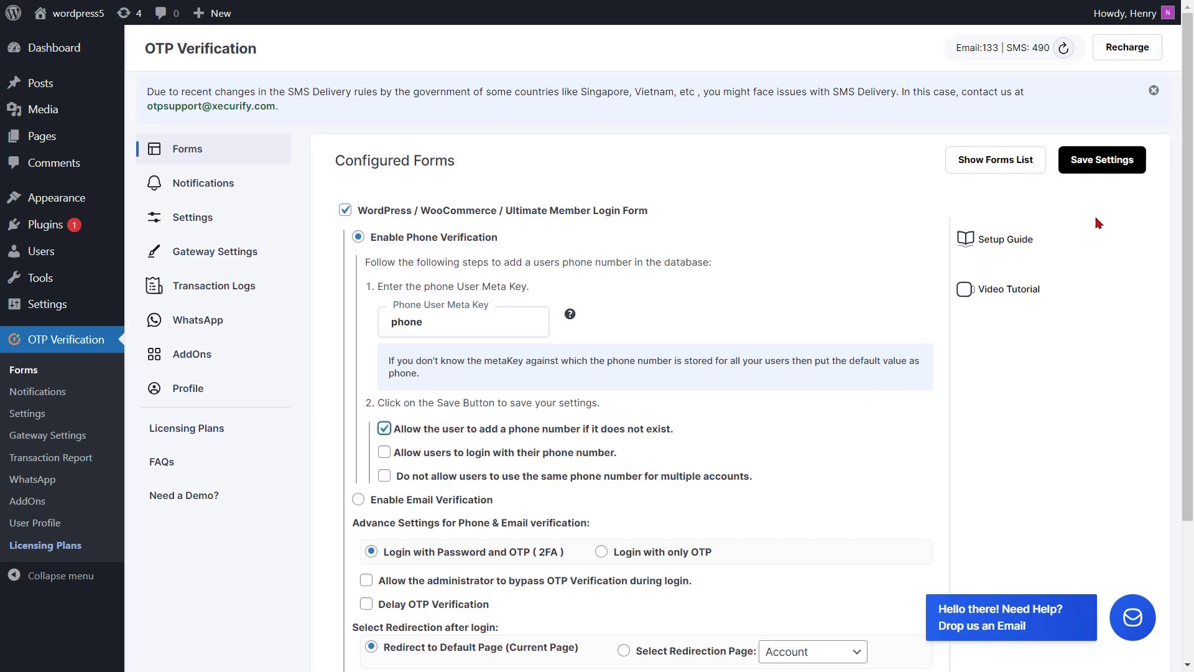
left_click(1095, 171)
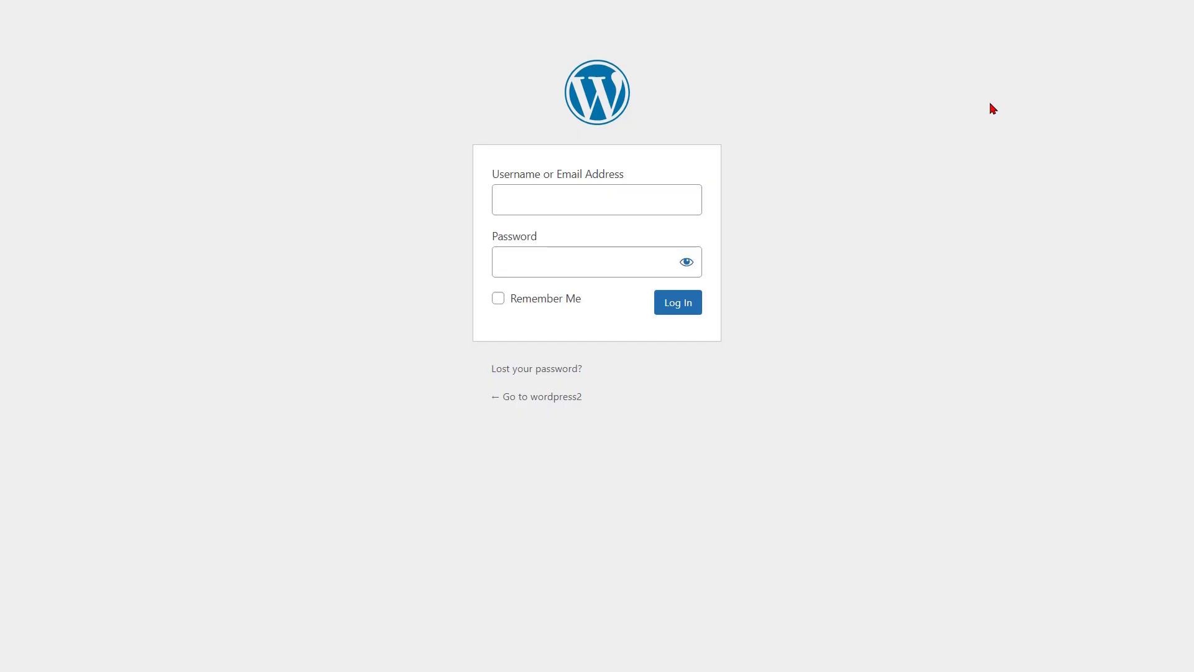
Step: Log in again with the user's username and password to test the new setting
left_click(515, 201)
type("Hen")
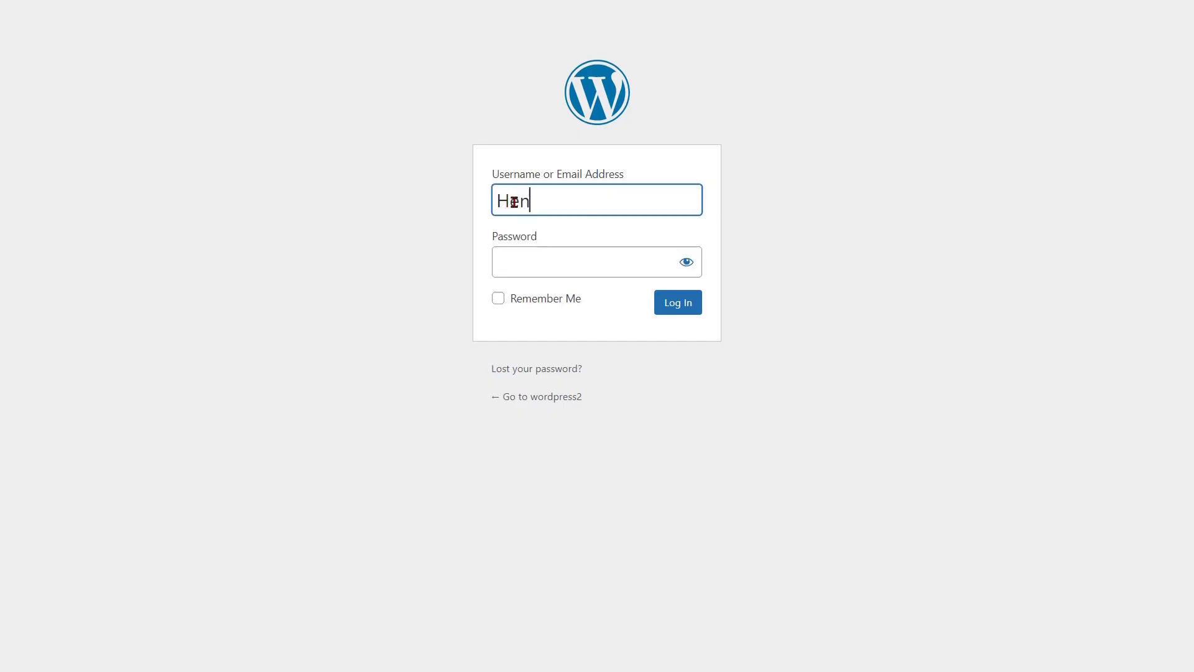
type("ry")
left_click(512, 274)
type("*****")
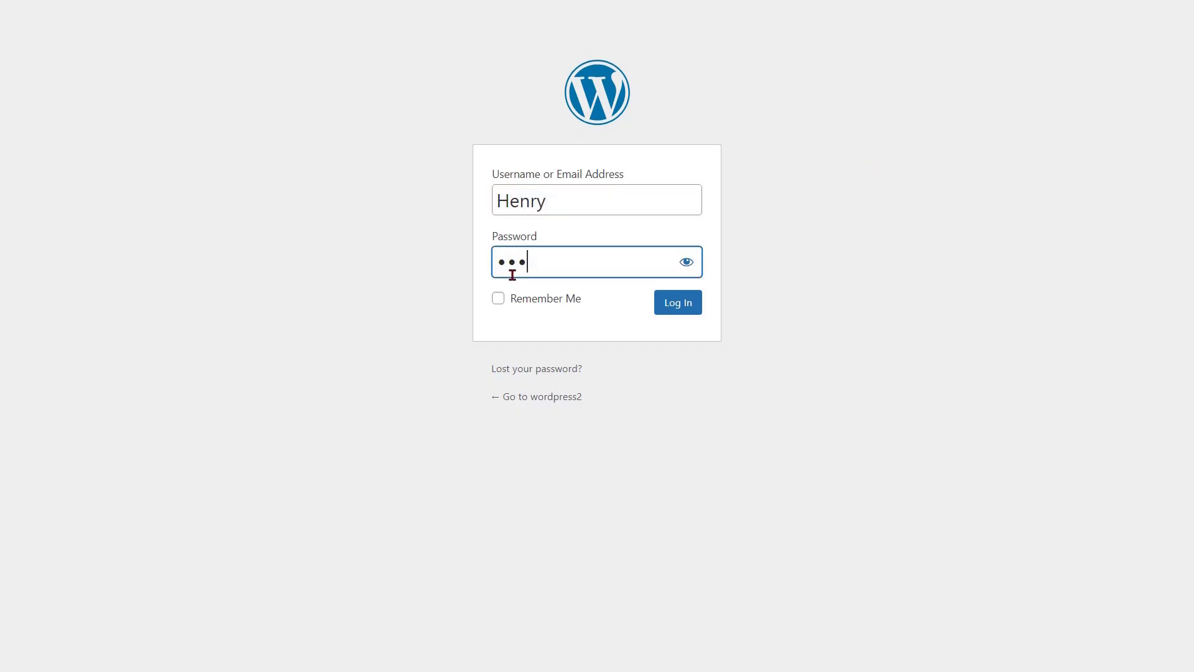
left_click(681, 304)
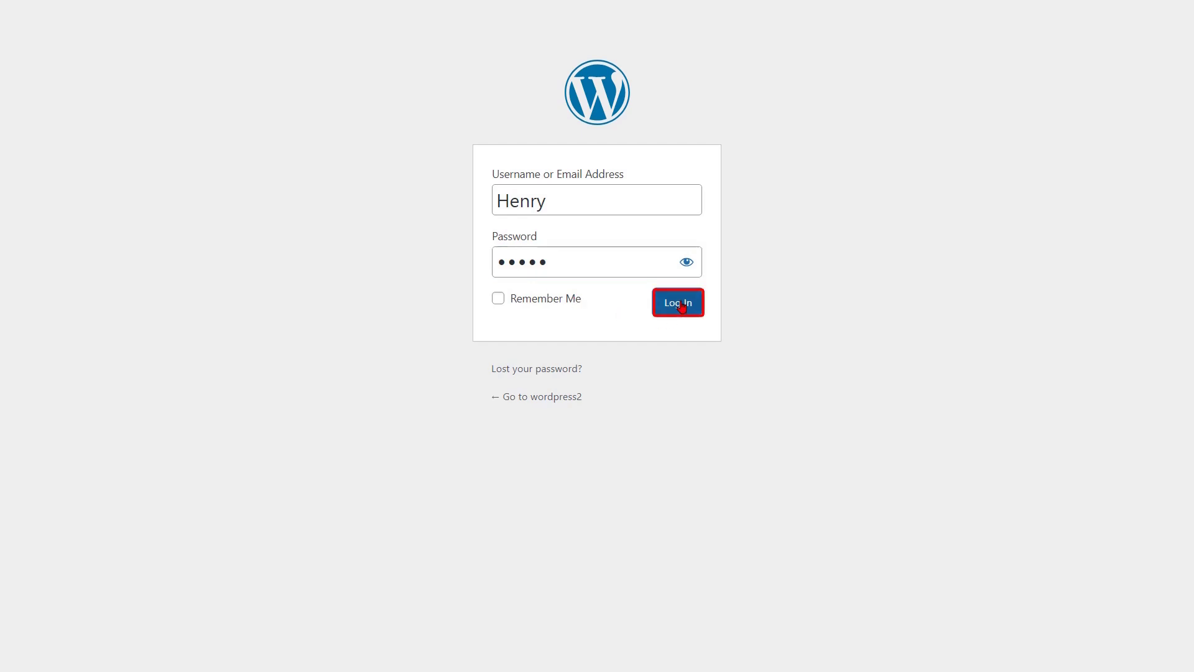
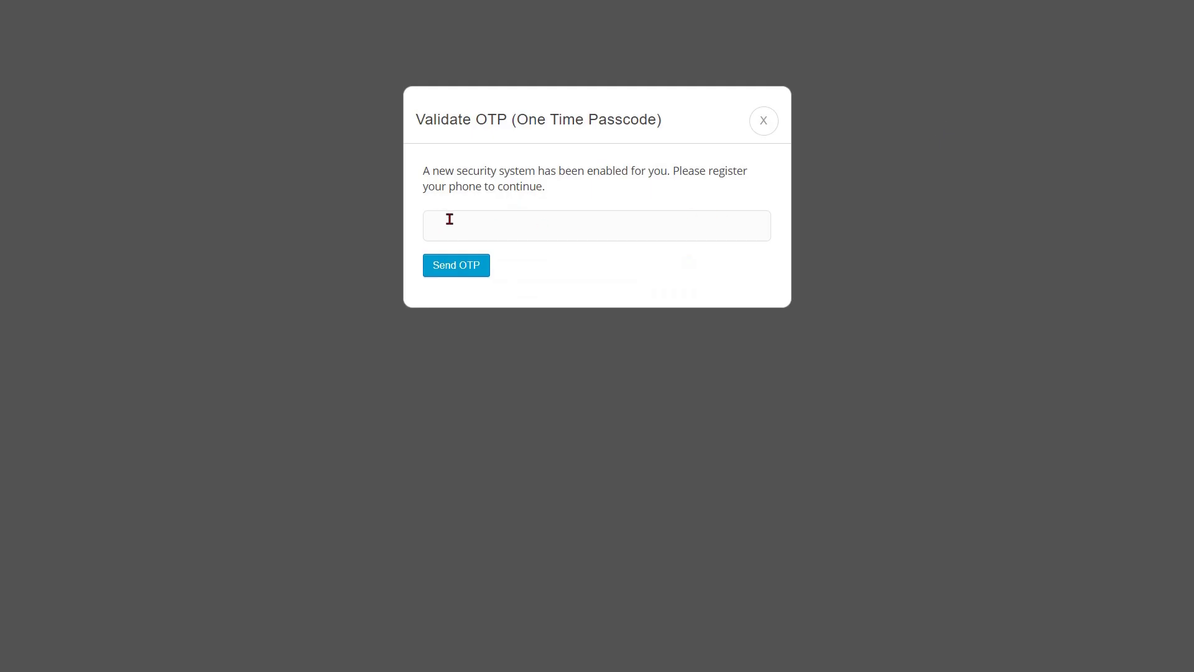
Step: Send a one-time passcode to the phone number, then enter the received verification code and validate it
left_click(444, 226)
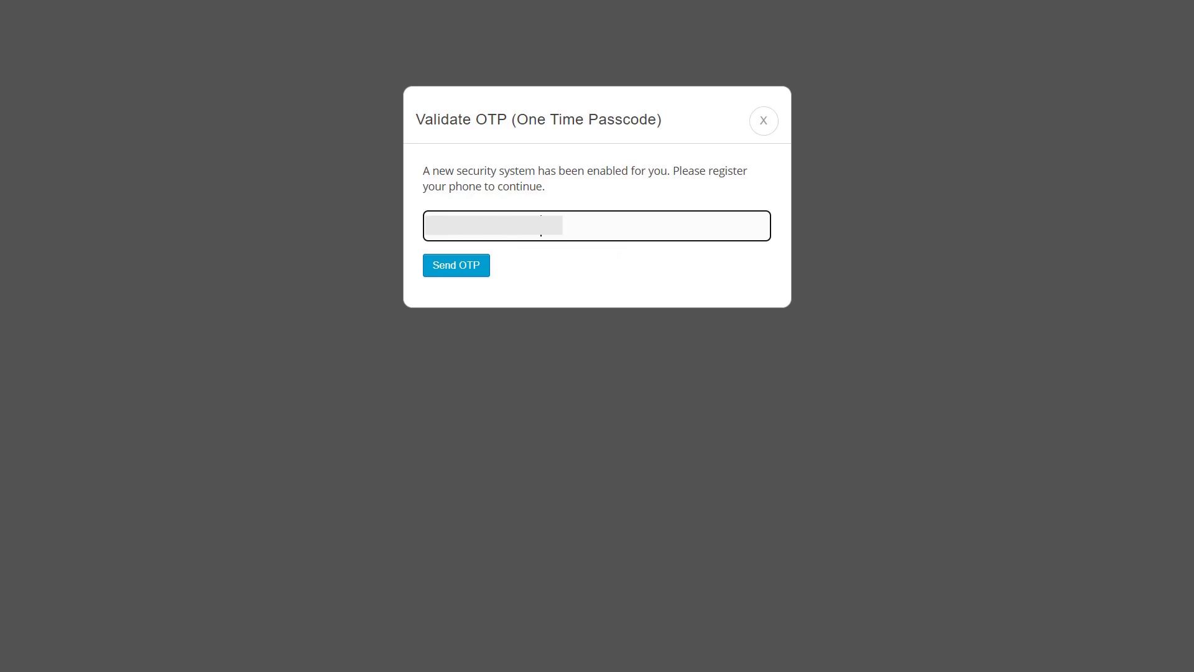
left_click(453, 266)
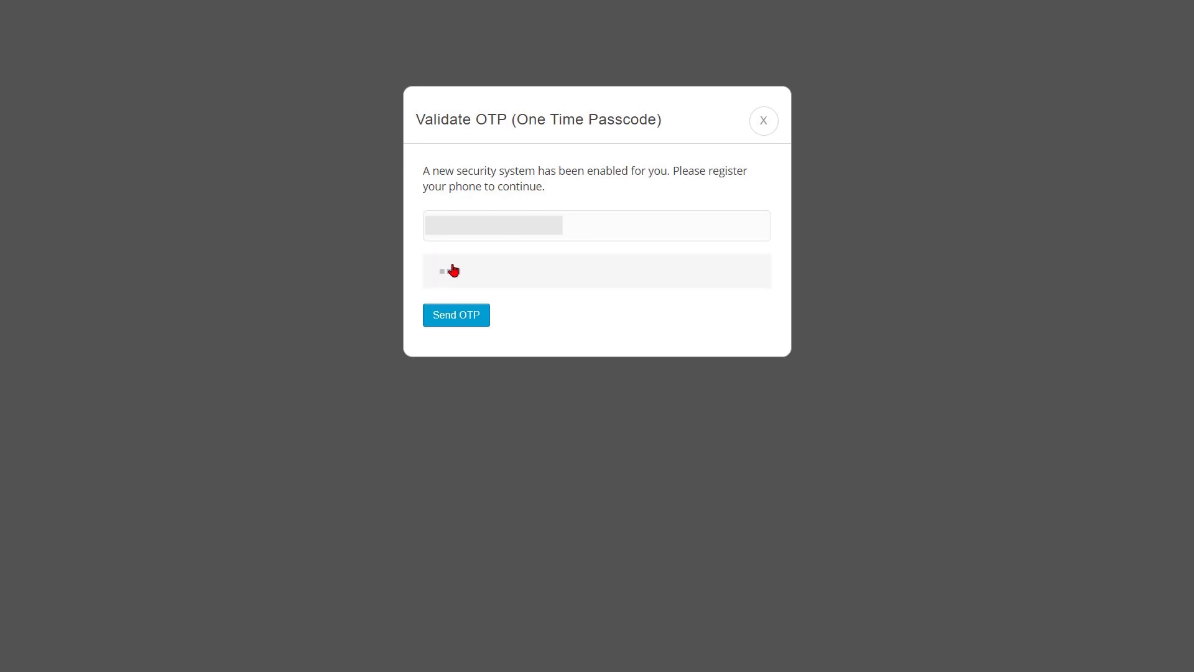
left_click(446, 374)
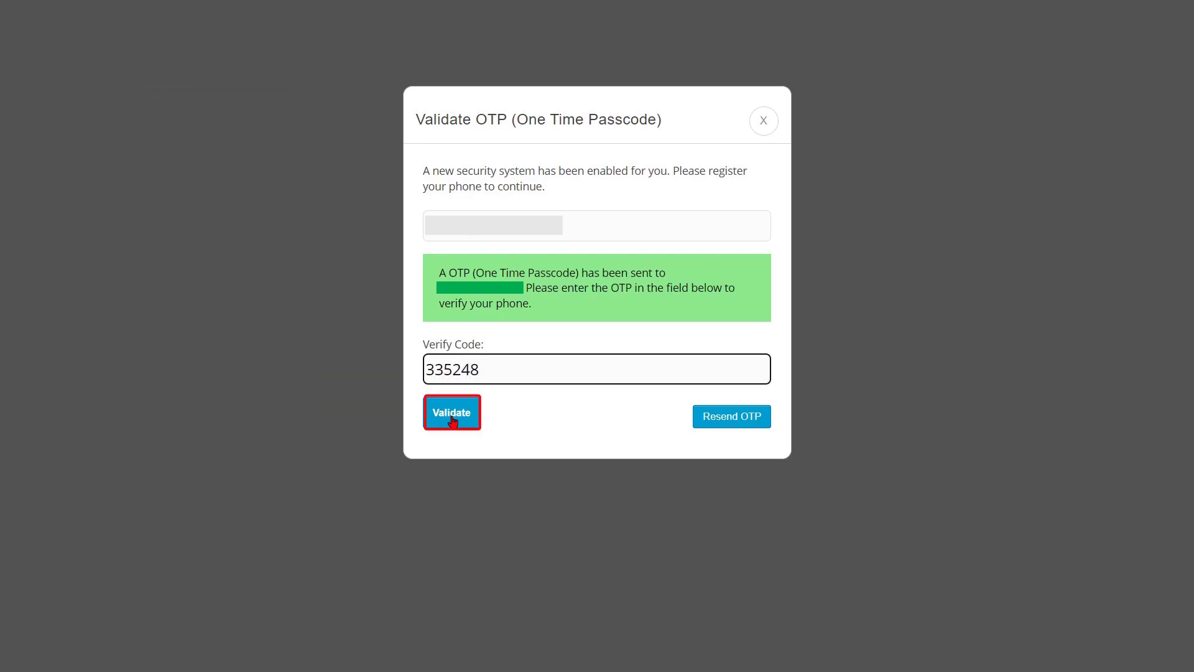
left_click(454, 417)
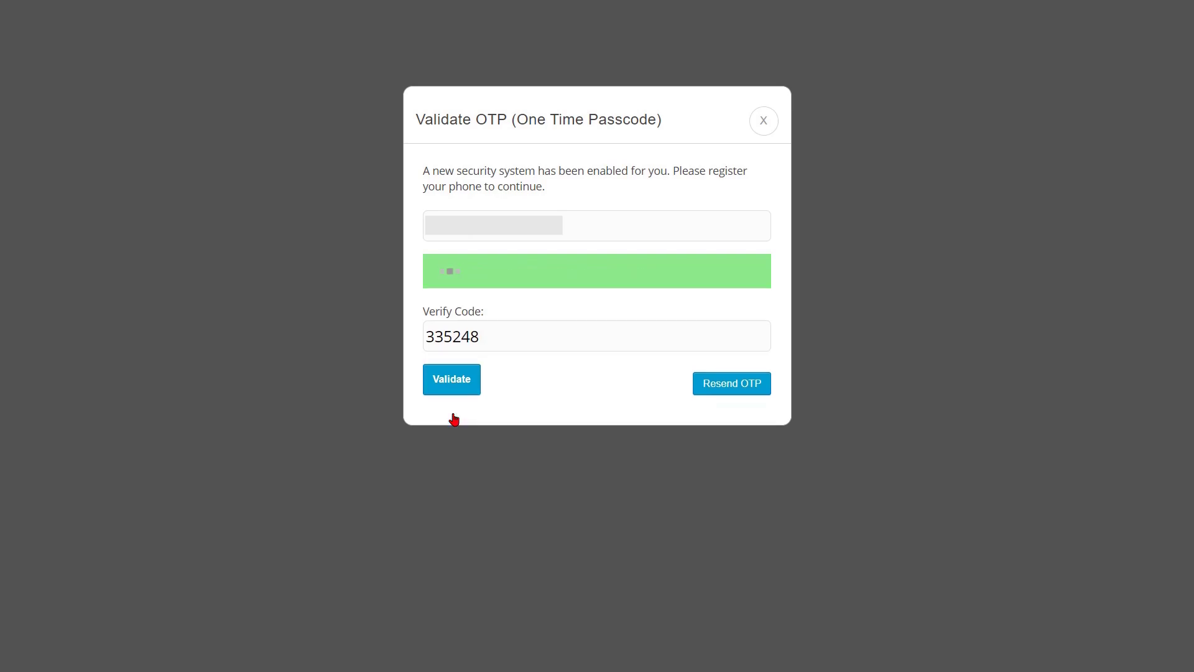
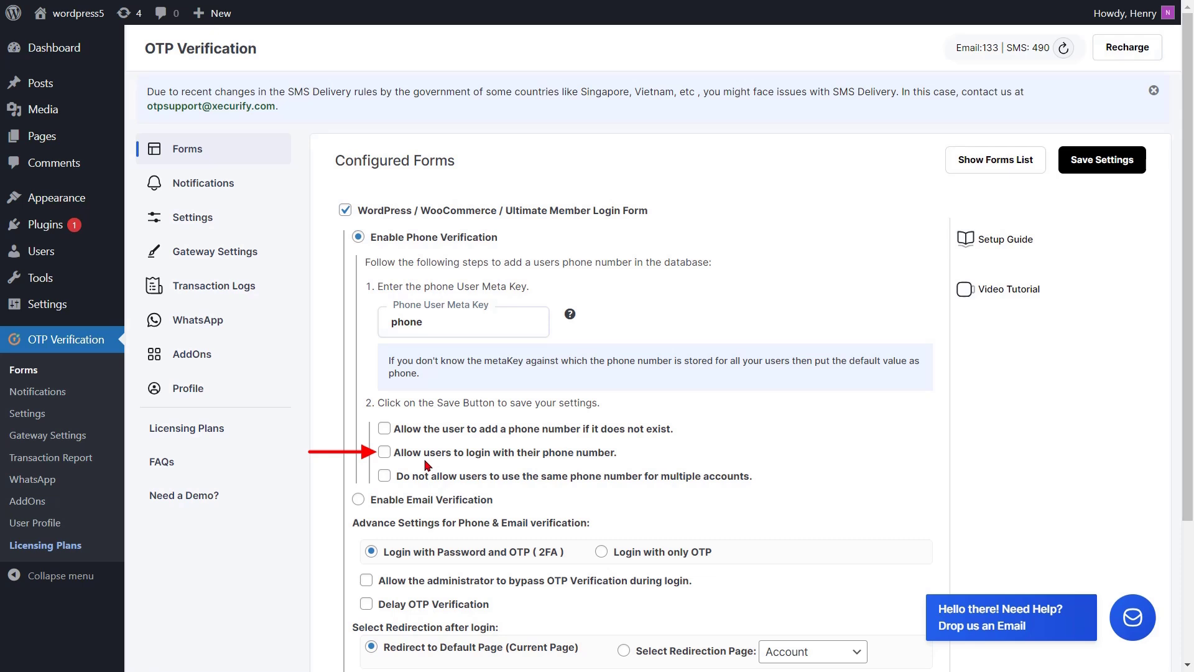
Step: Enable 'Allow users to login with their phone number' and save the login form settings
left_click(385, 452)
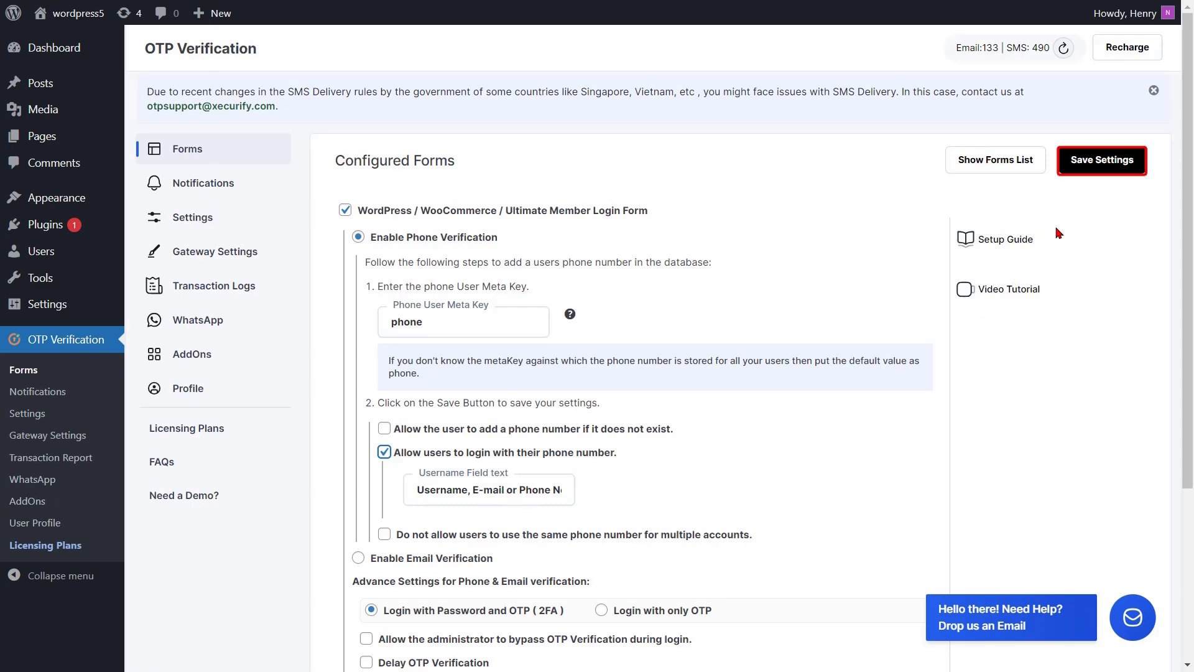
left_click(1103, 162)
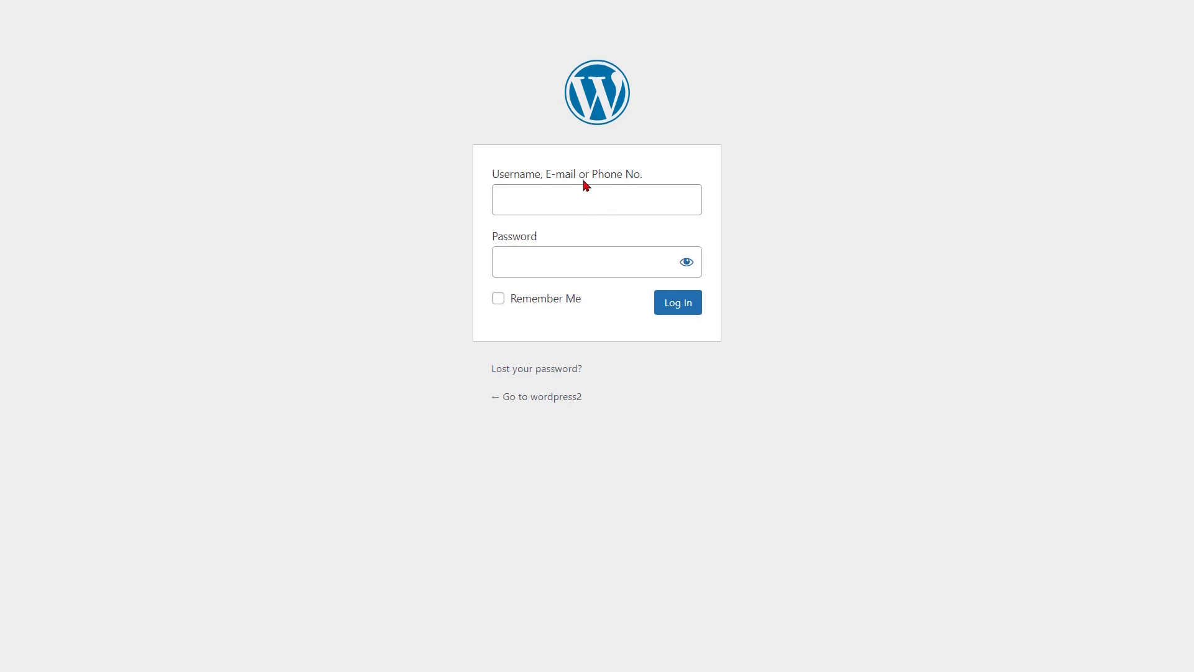
Step: Log in on the WordPress login page using the phone number and account password
left_click(530, 200)
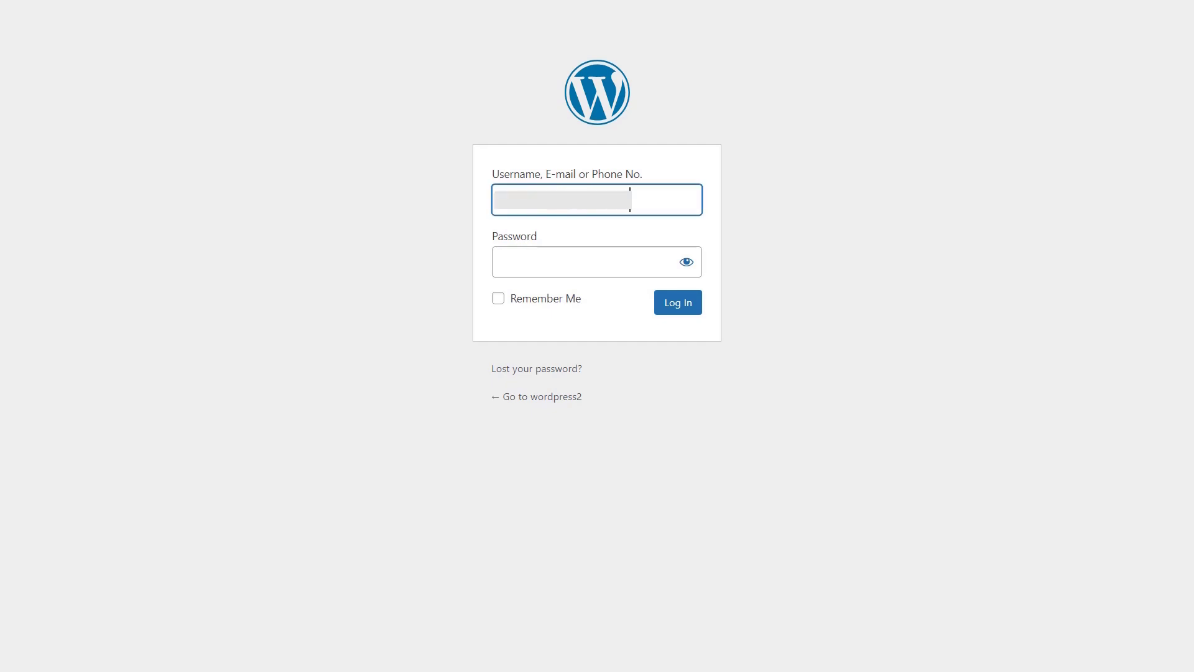
left_click(530, 267)
type("•••••")
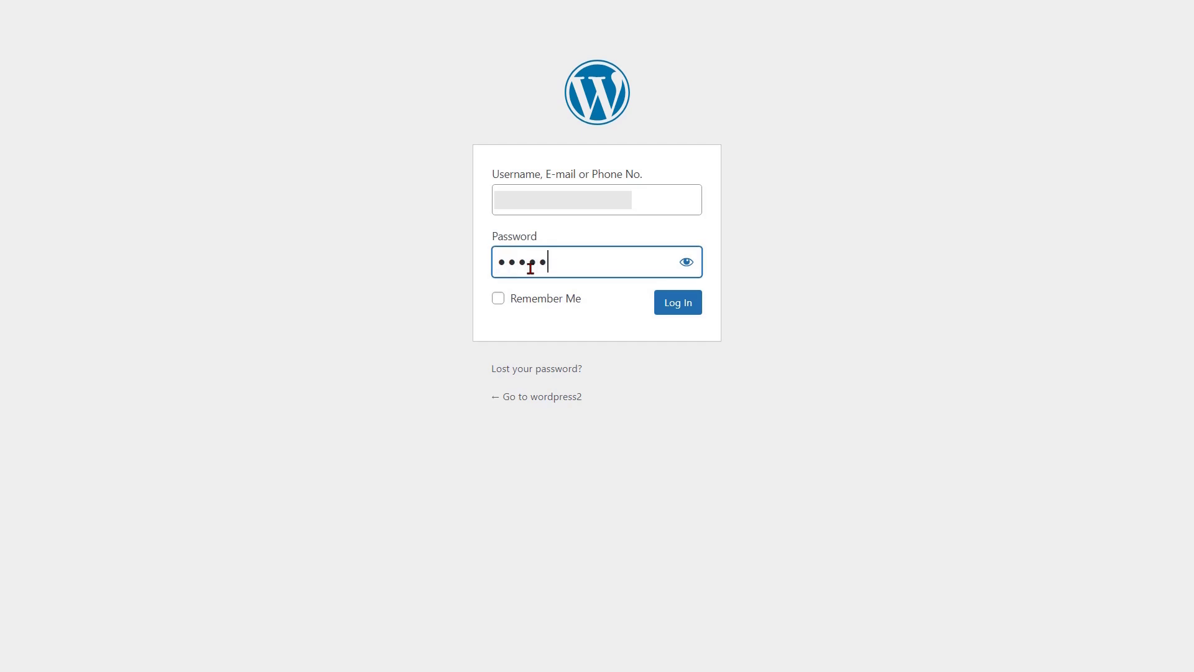
left_click(681, 316)
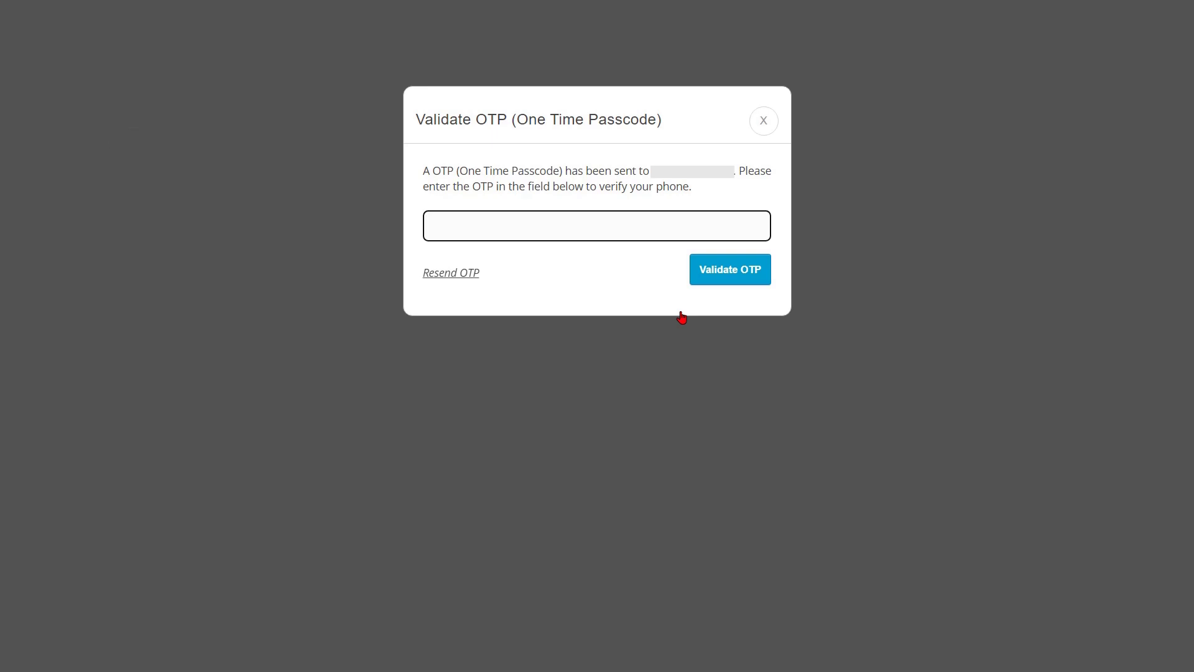
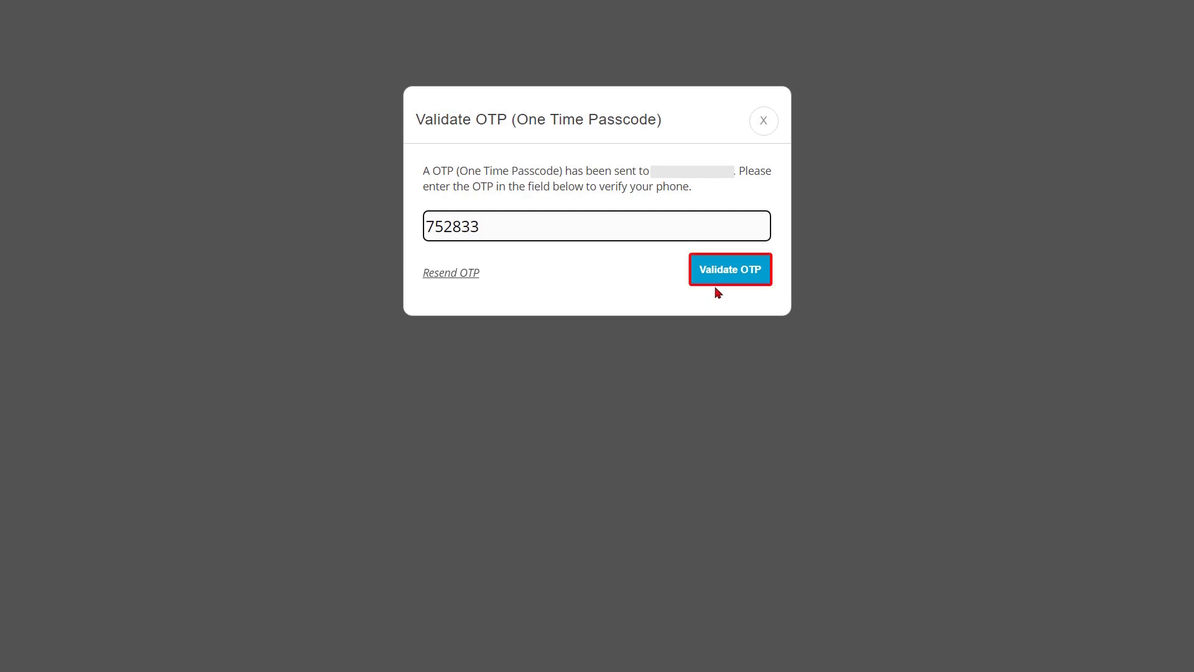
Step: Enter the received SMS one-time passcode and validate it to finish logging in
left_click(738, 270)
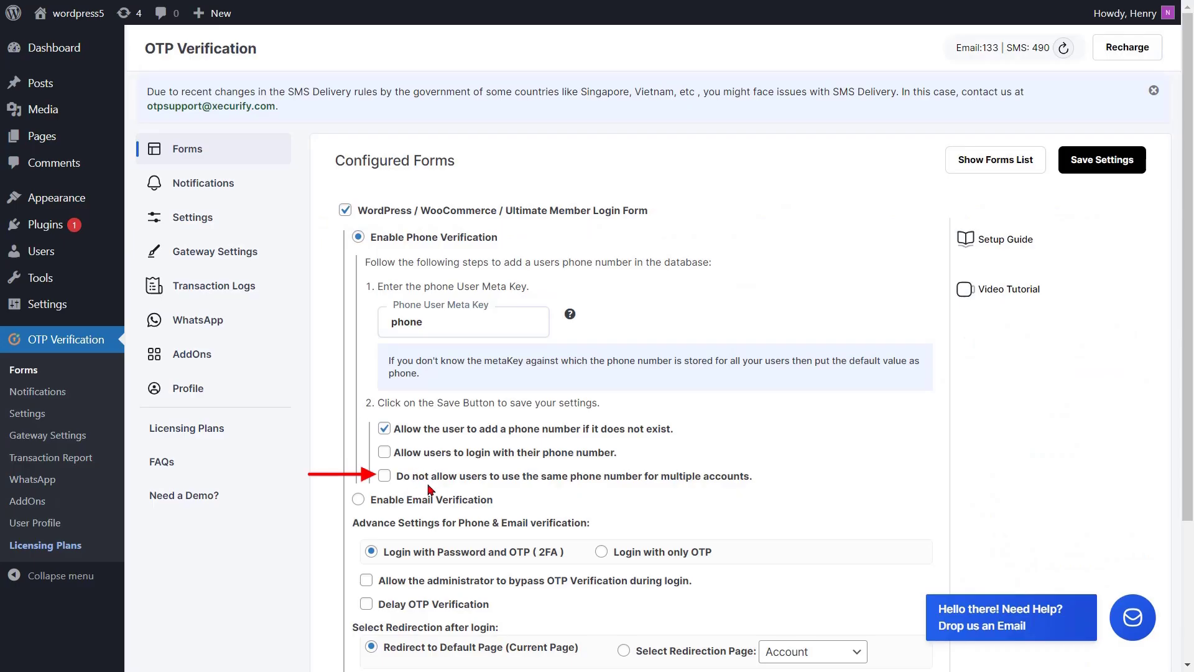
Step: Enable 'Do not allow users to use the same phone number for multiple accounts' and save
left_click(384, 477)
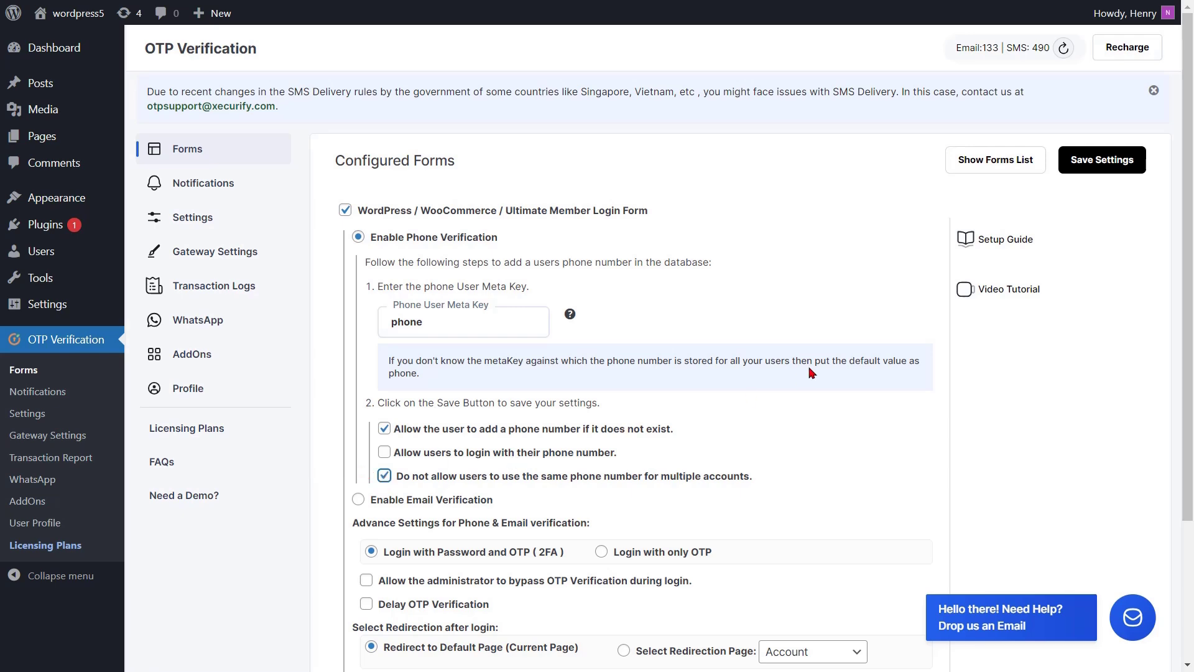
left_click(1084, 163)
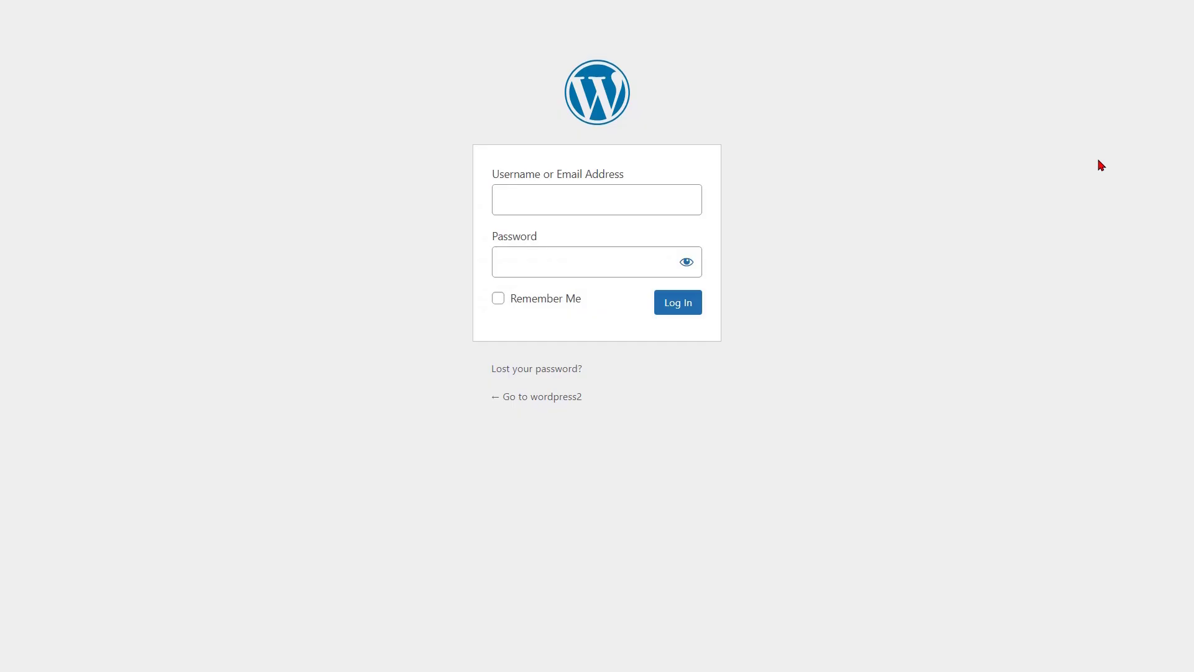
left_click(568, 200)
Step: Log in with the test account's username and password to trigger phone registration
type("John")
left_click(520, 262)
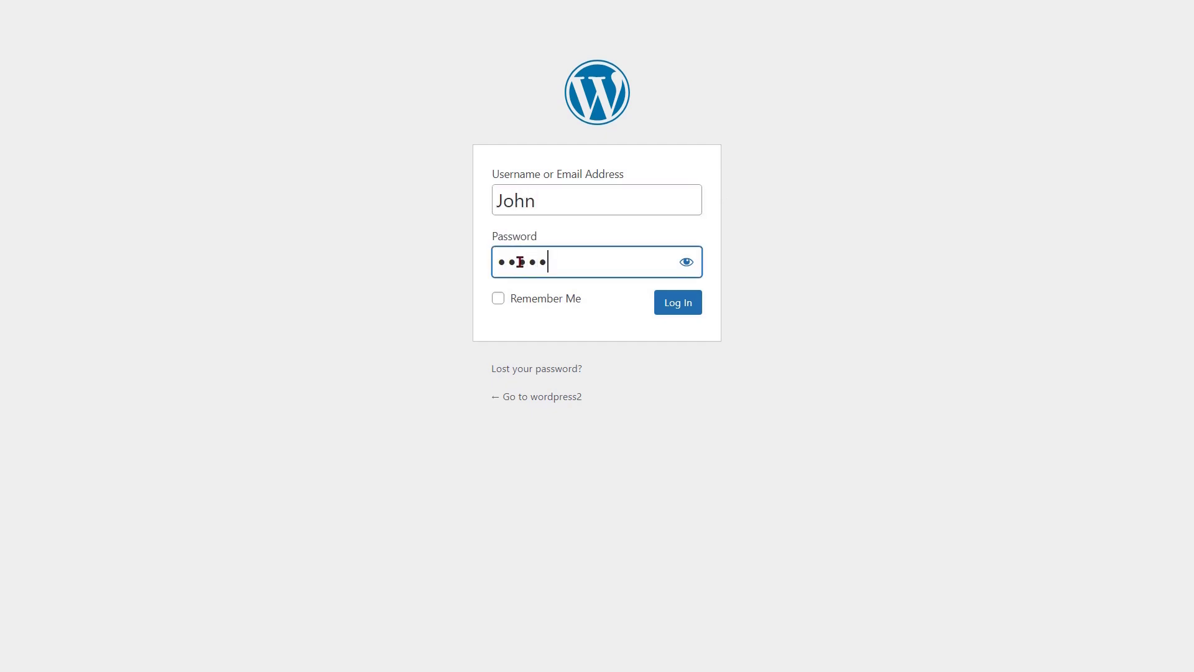
left_click(675, 307)
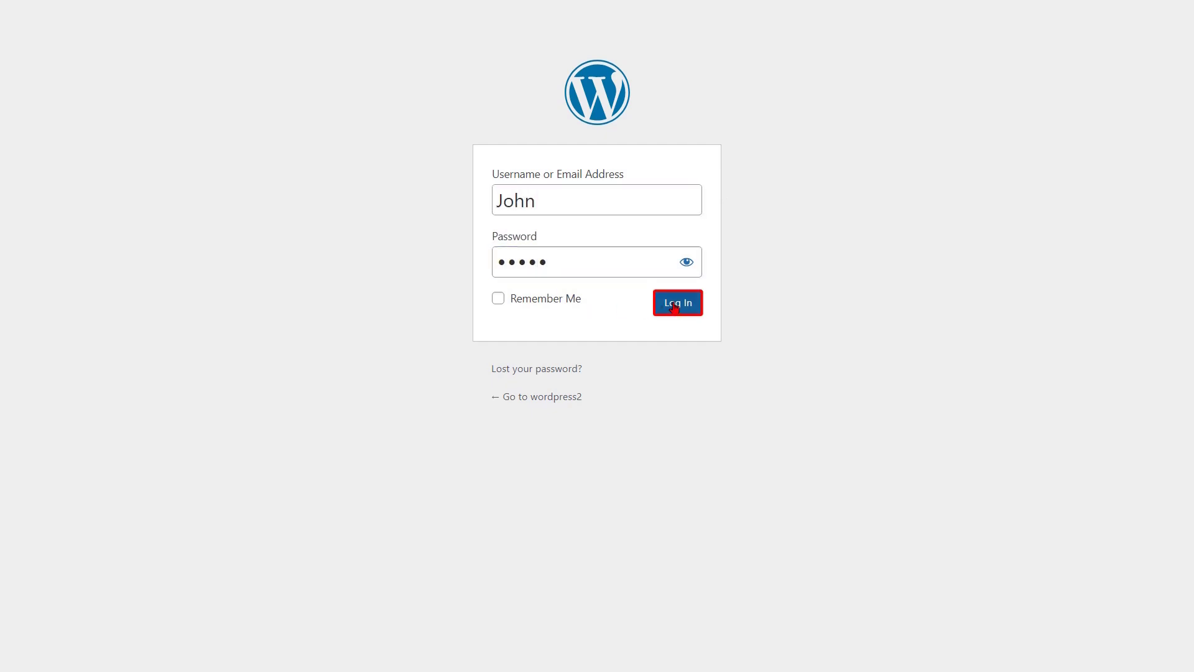
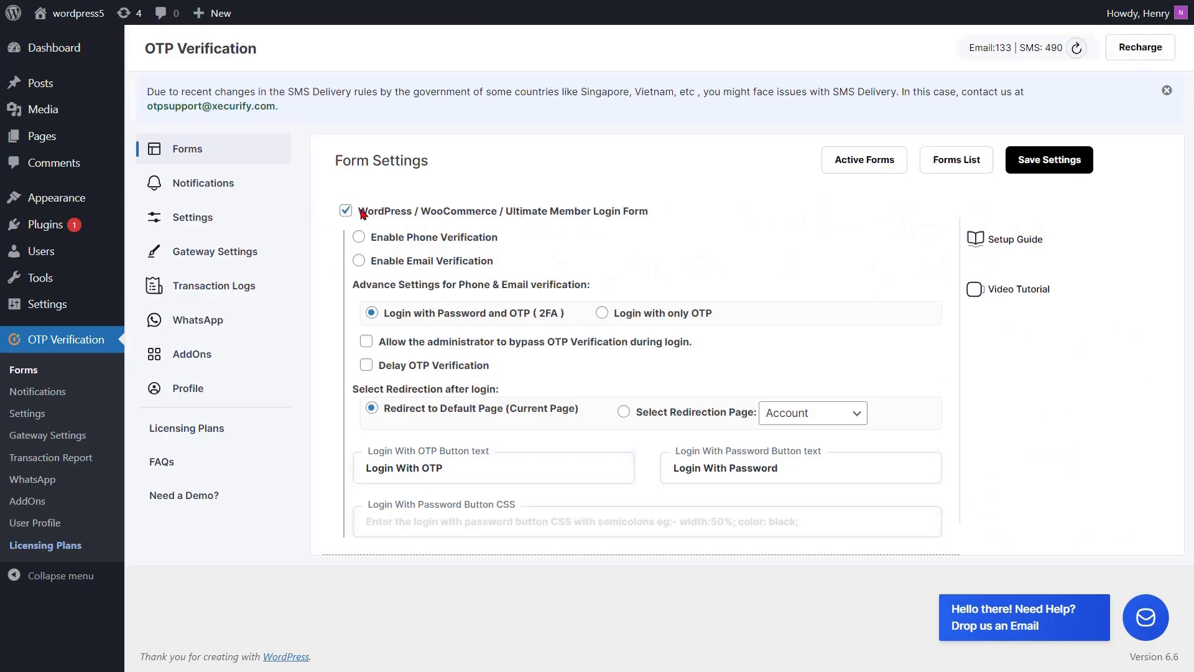
Step: Turn on Enable Email Verification, save, then sign in on wp-login and validate the emailed passcode
left_click(359, 261)
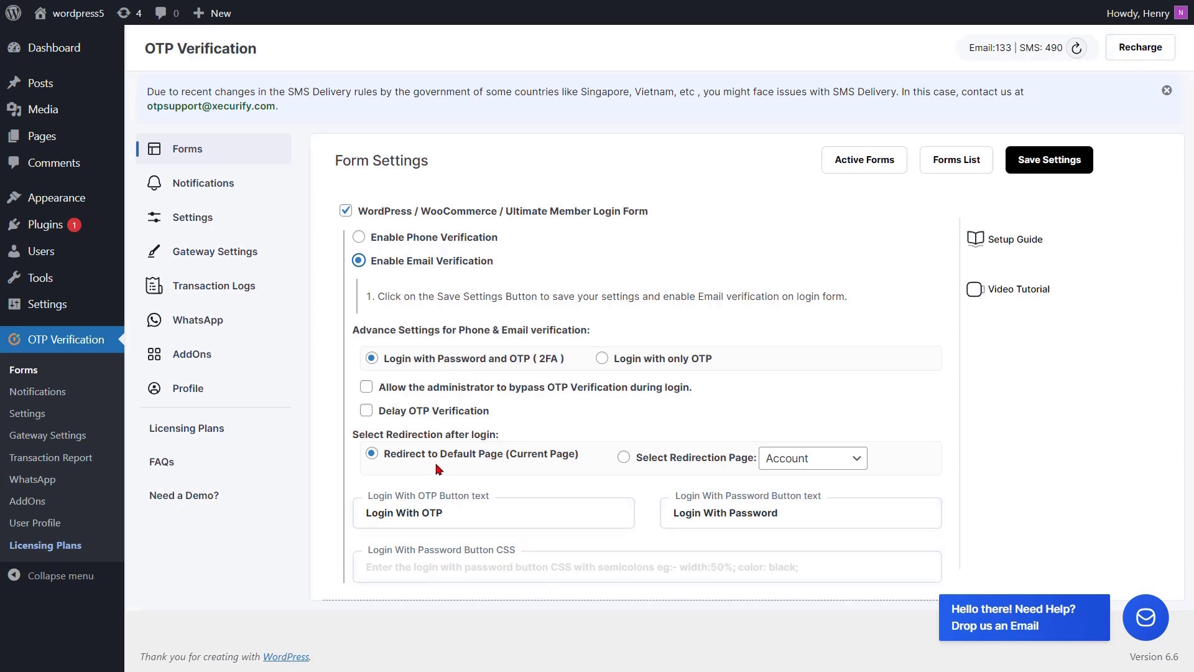
left_click(1074, 160)
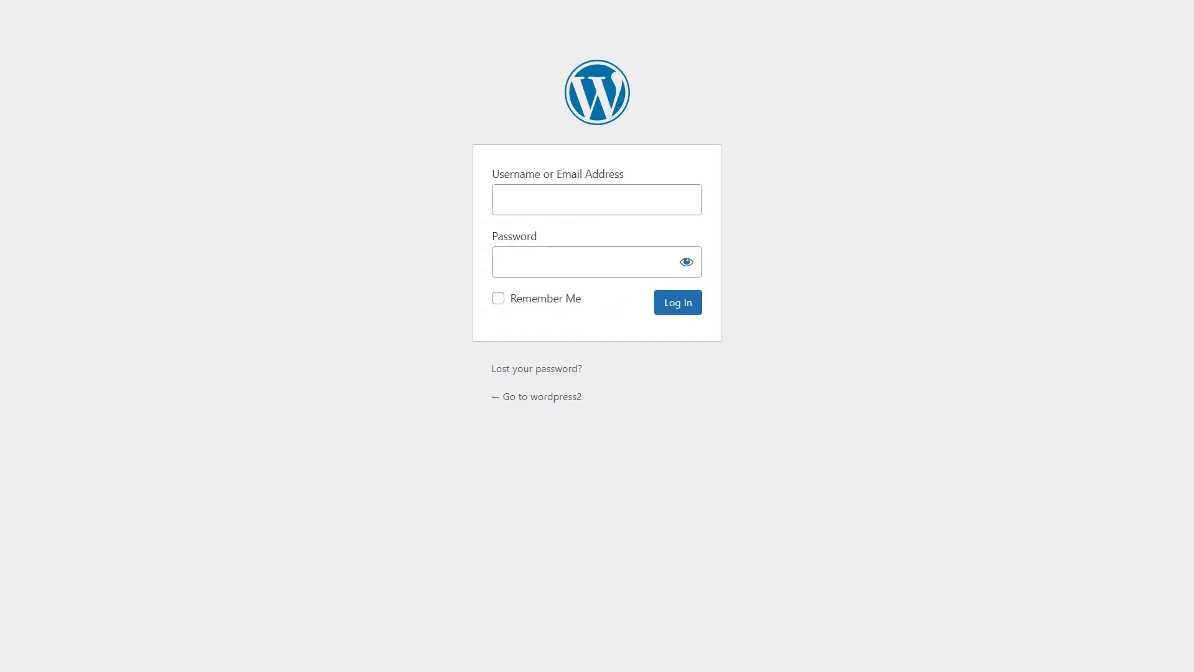
left_click(622, 200)
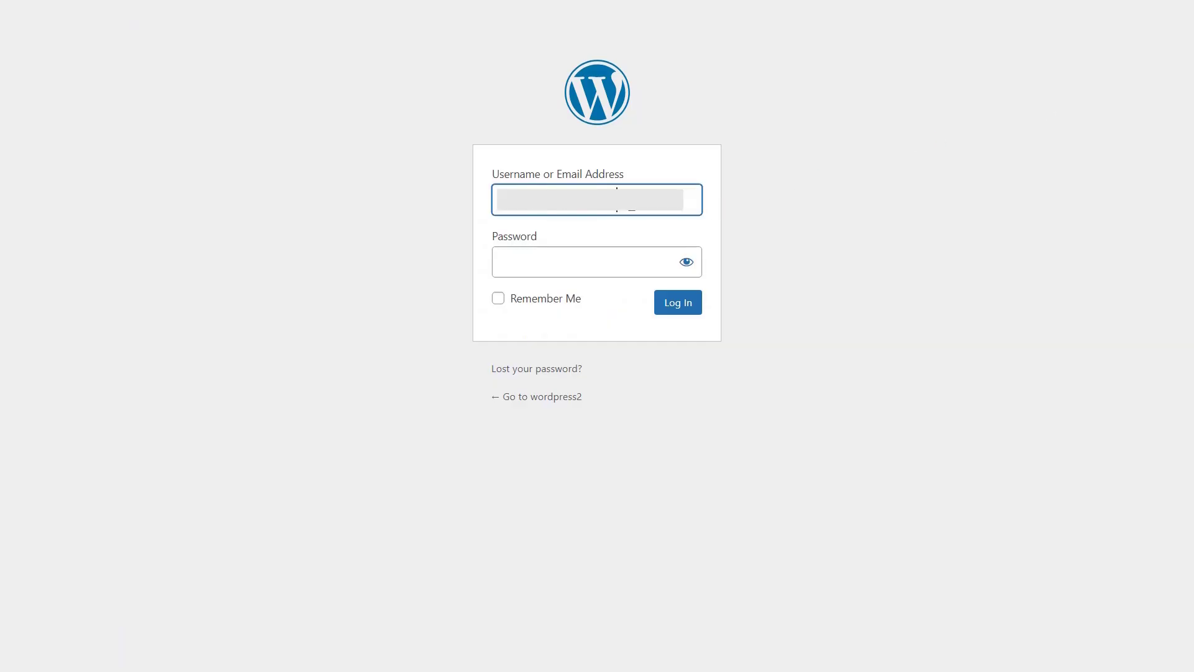
left_click(508, 269)
type("*****")
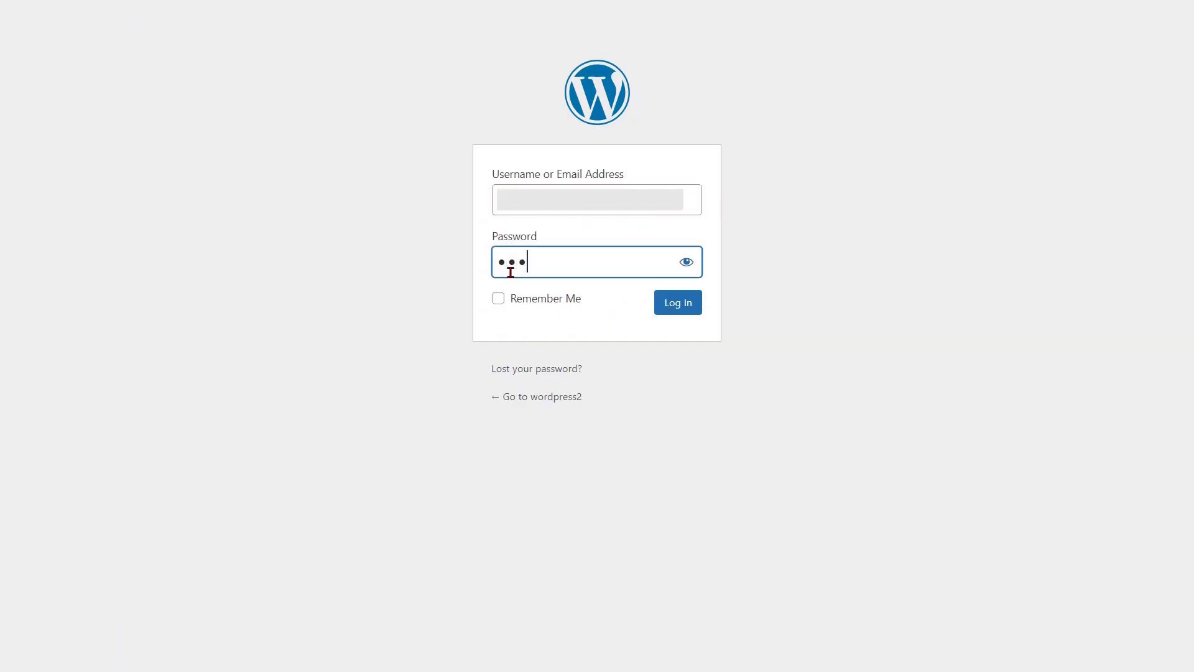
left_click(675, 304)
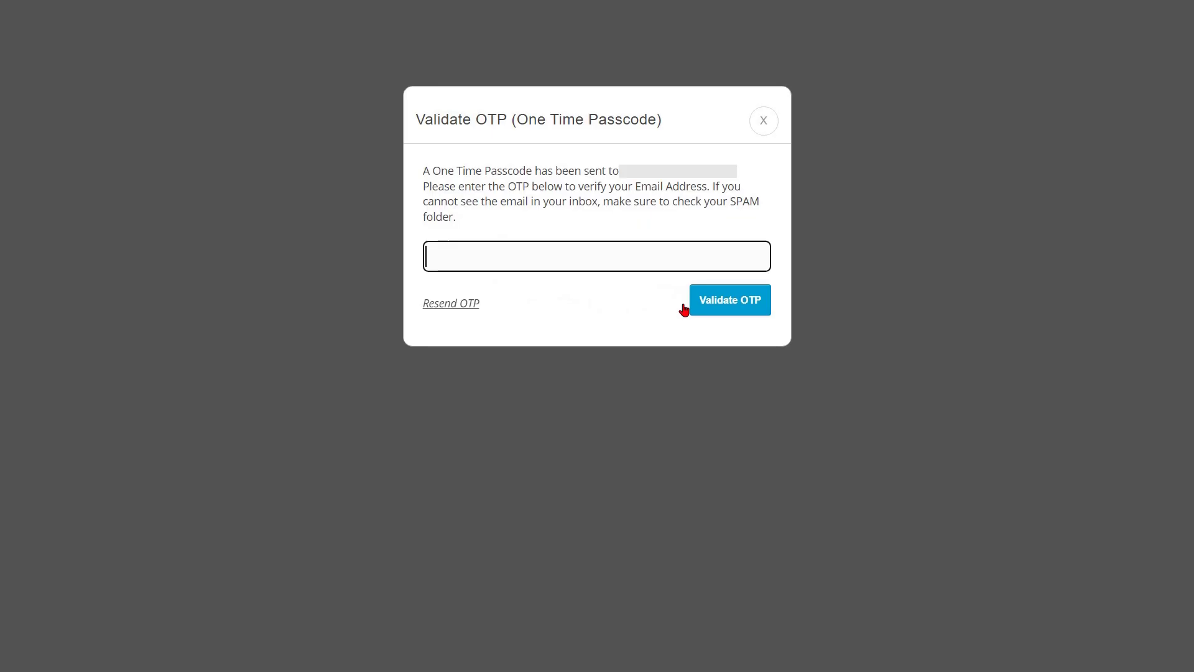
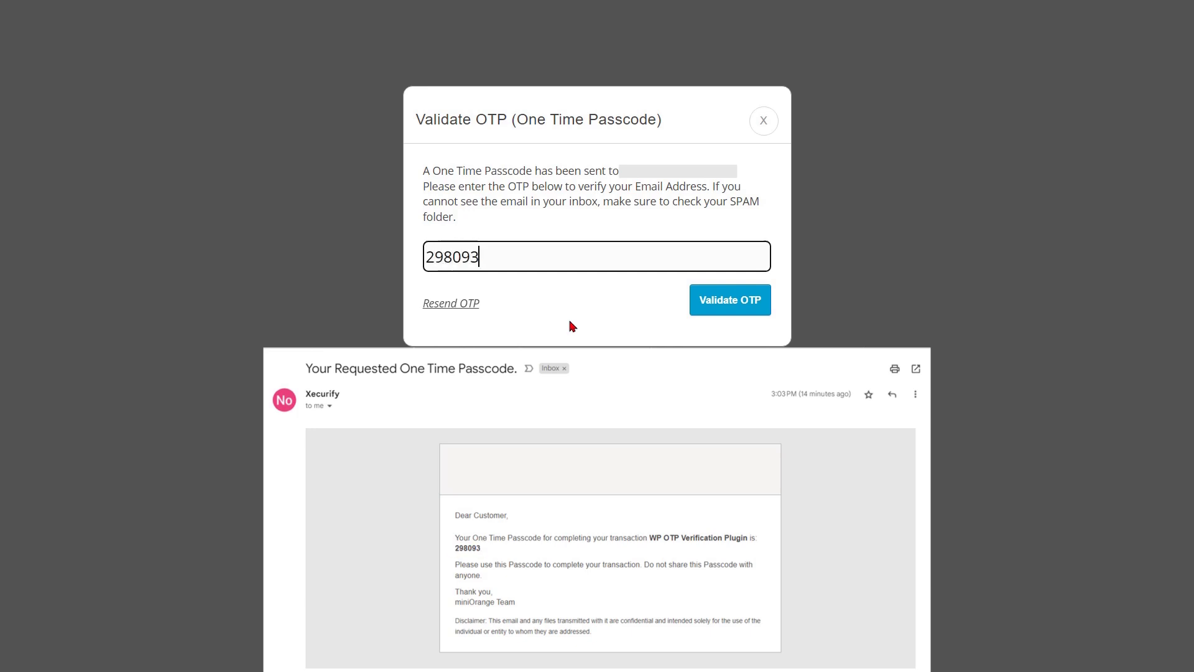
left_click(721, 307)
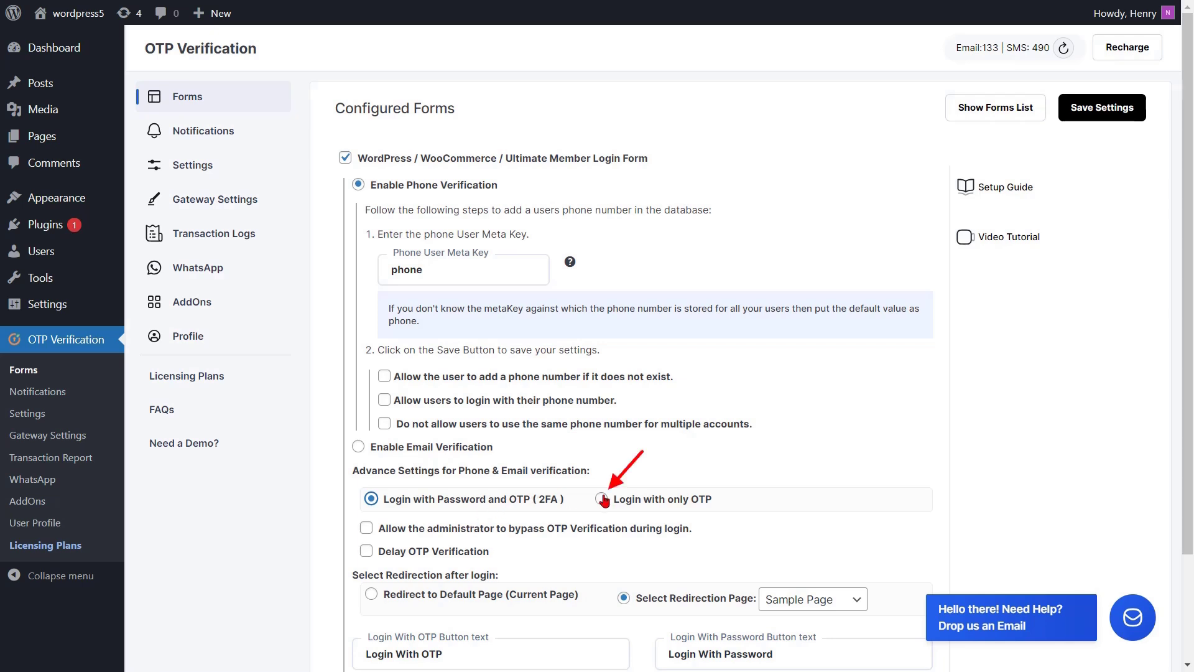
Step: Switch to Login with only OTP, save, then sign in with the username and the SMS passcode
left_click(602, 498)
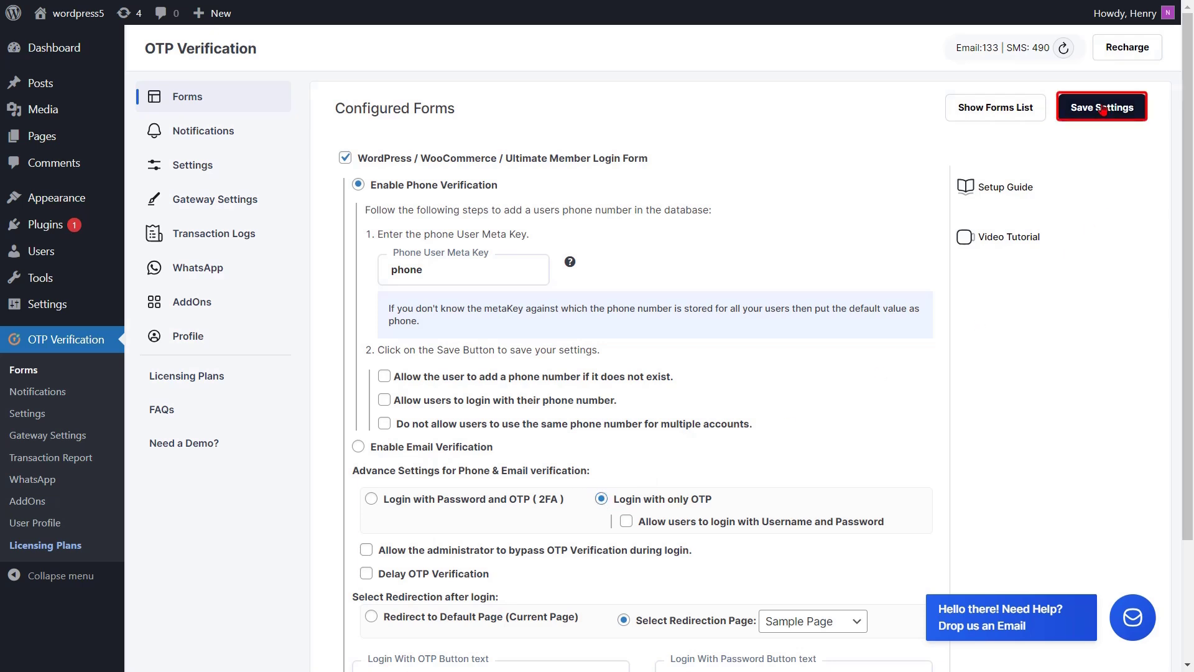
left_click(1103, 109)
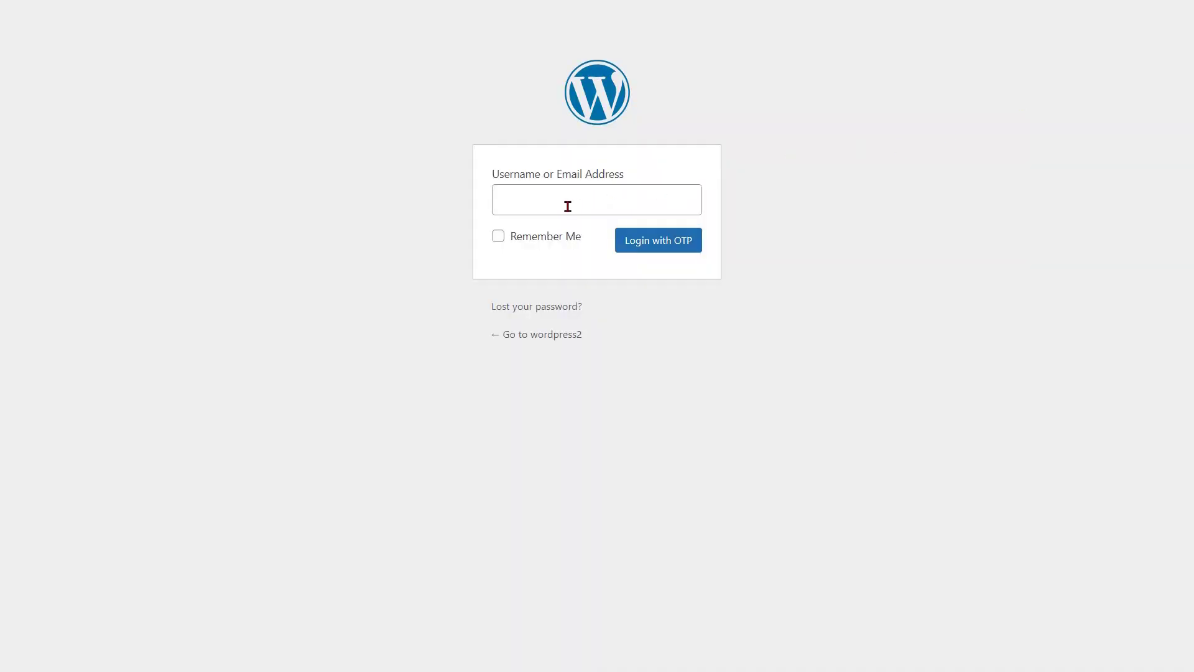
left_click(541, 200)
type("Henry")
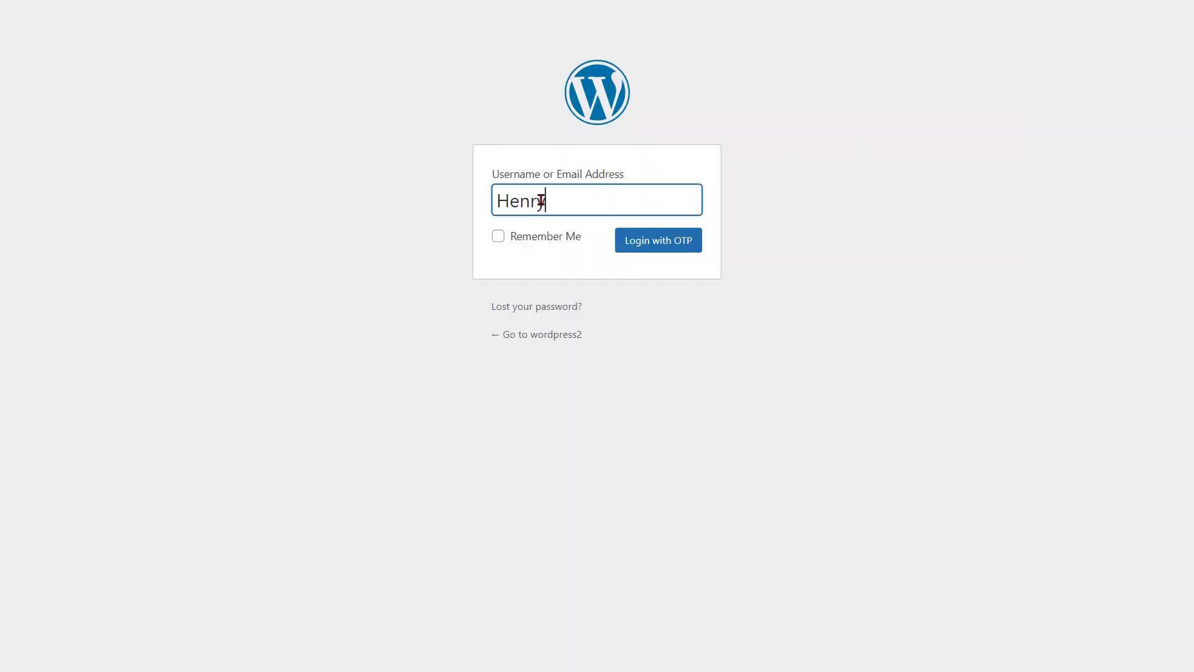
left_click(675, 249)
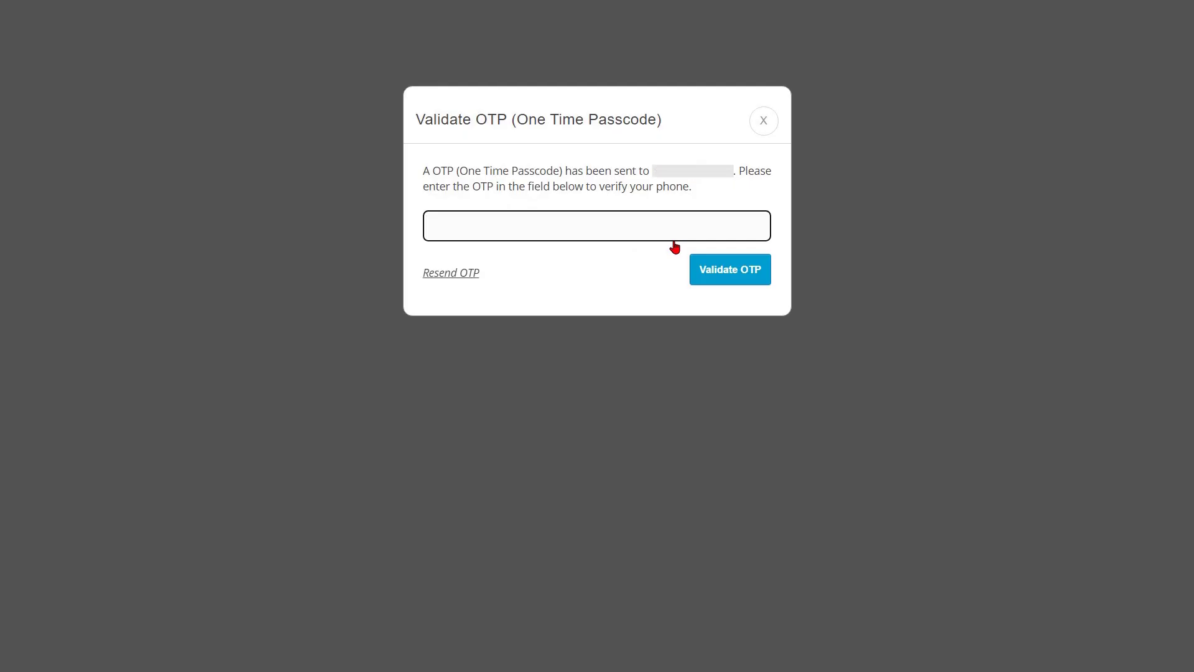
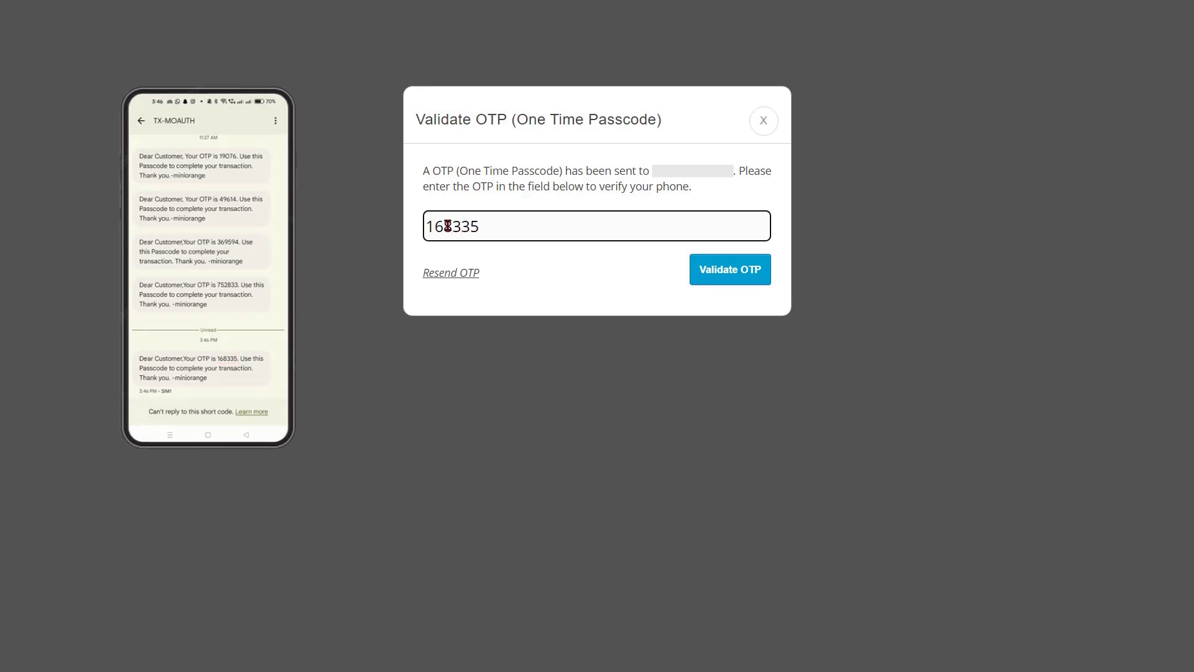
left_click(733, 271)
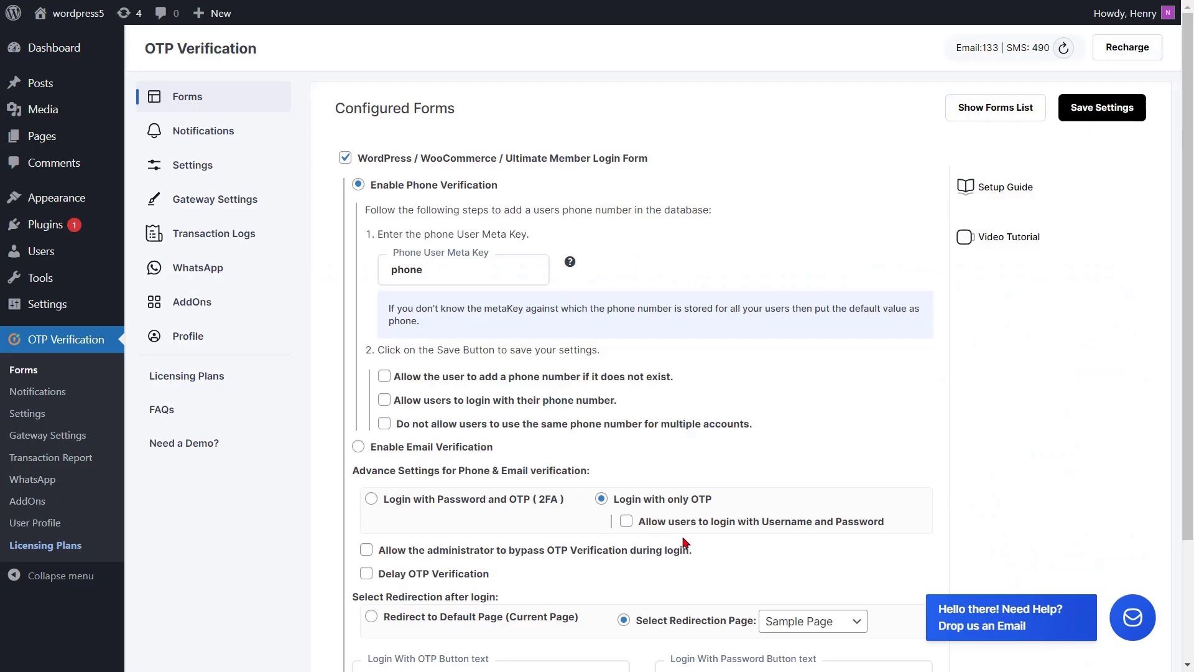
Step: Tick the username-and-password fallback option, save, and sign in through Login with Password
left_click(626, 521)
left_click(1090, 118)
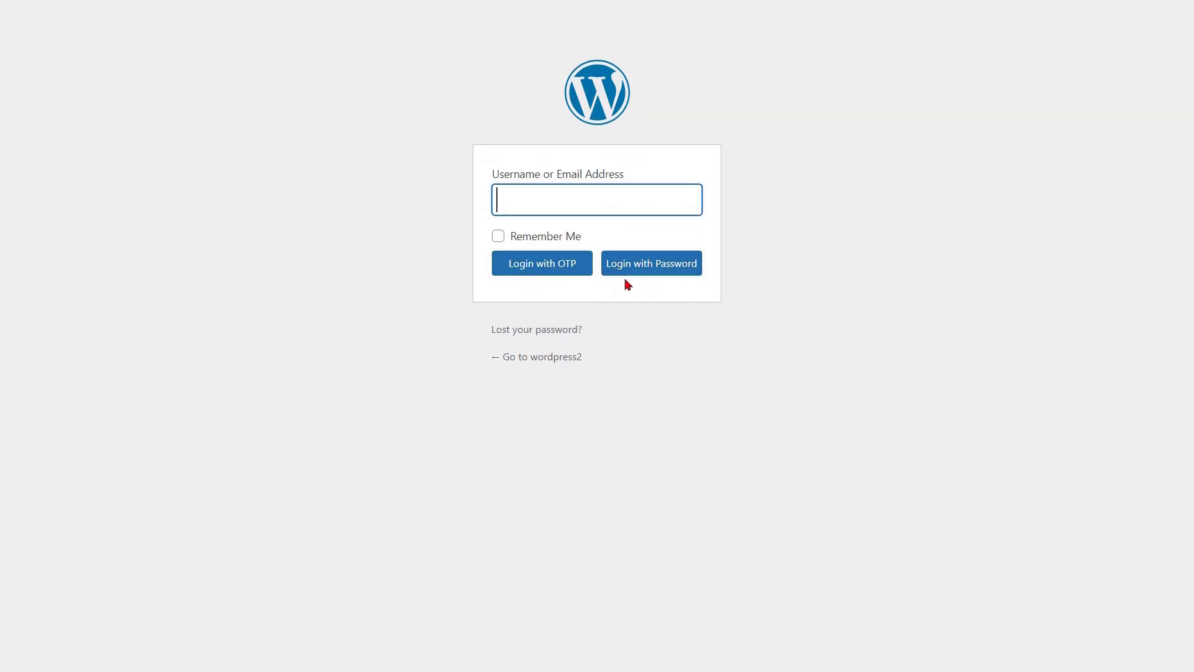
type("Henry")
left_click(650, 265)
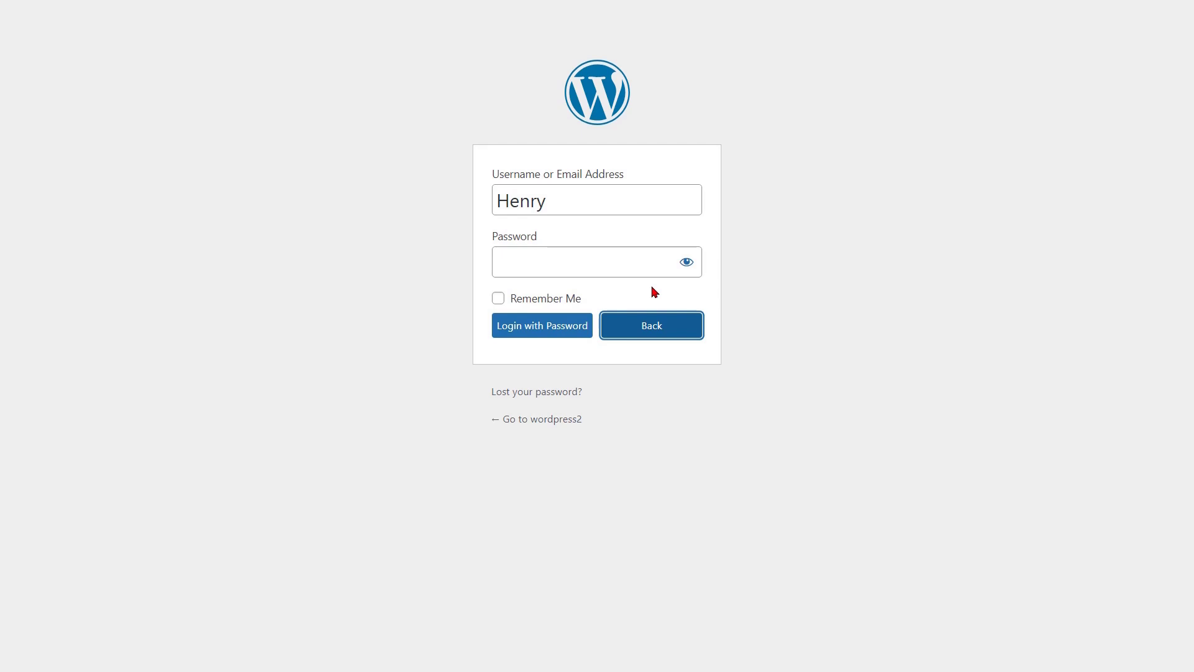
left_click(554, 261)
type("*****")
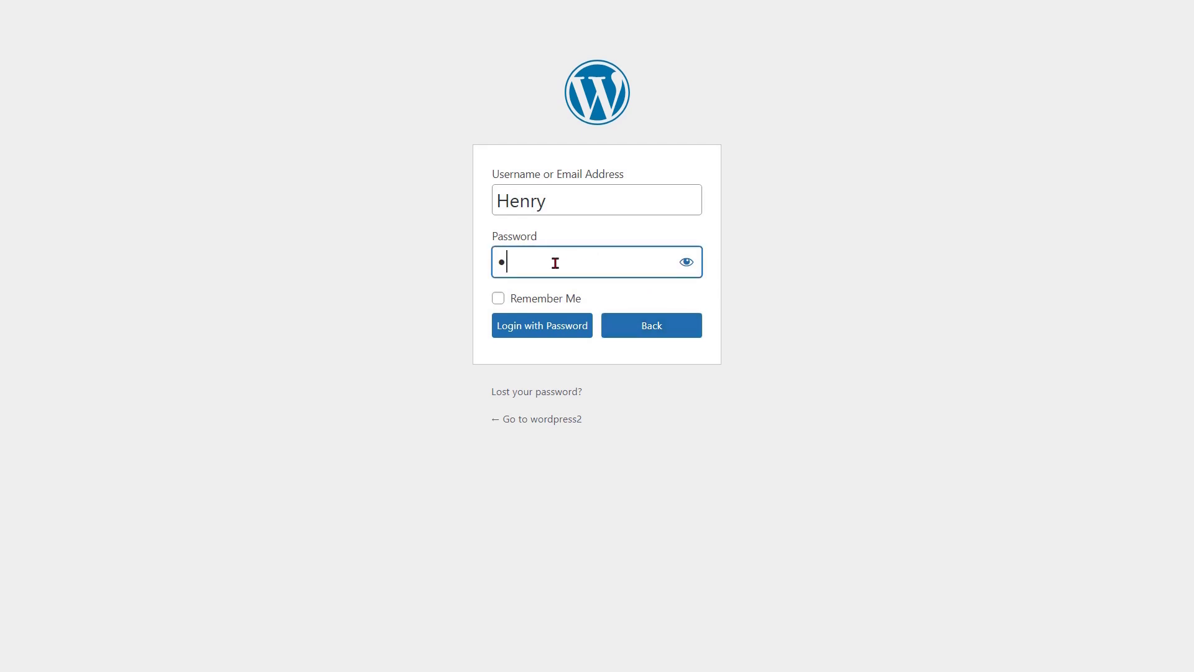
left_click(558, 329)
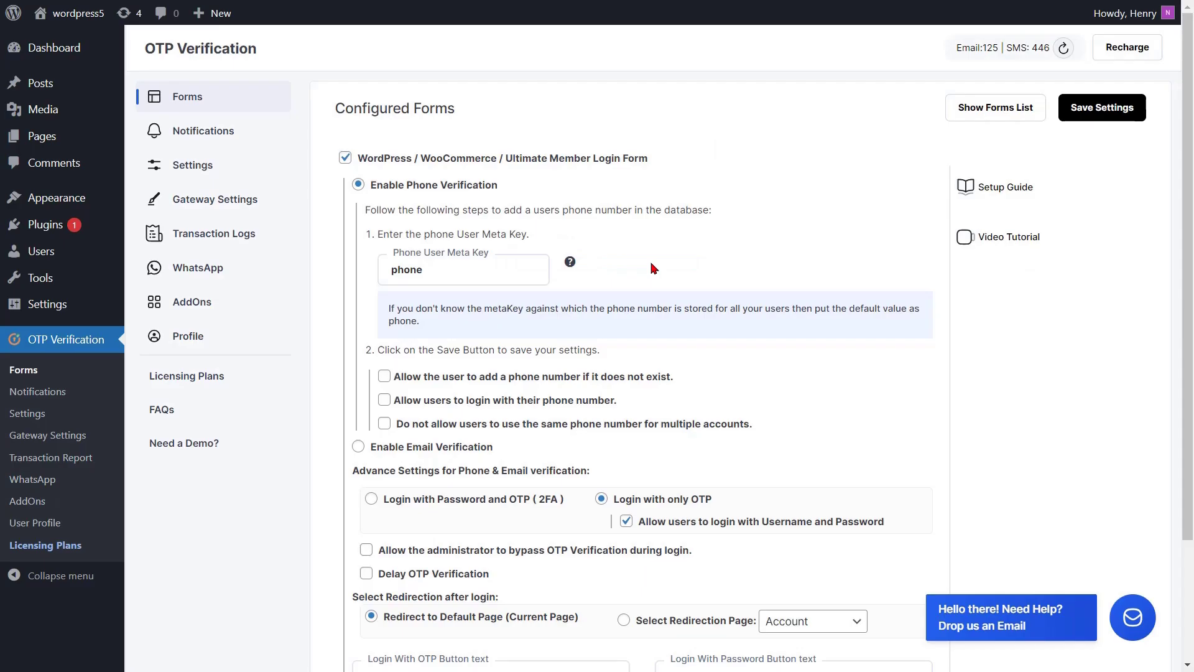
Step: Replace the button texts with 'Login using OTP' and 'Login using Password', then save
scroll(653, 268, "down", 3)
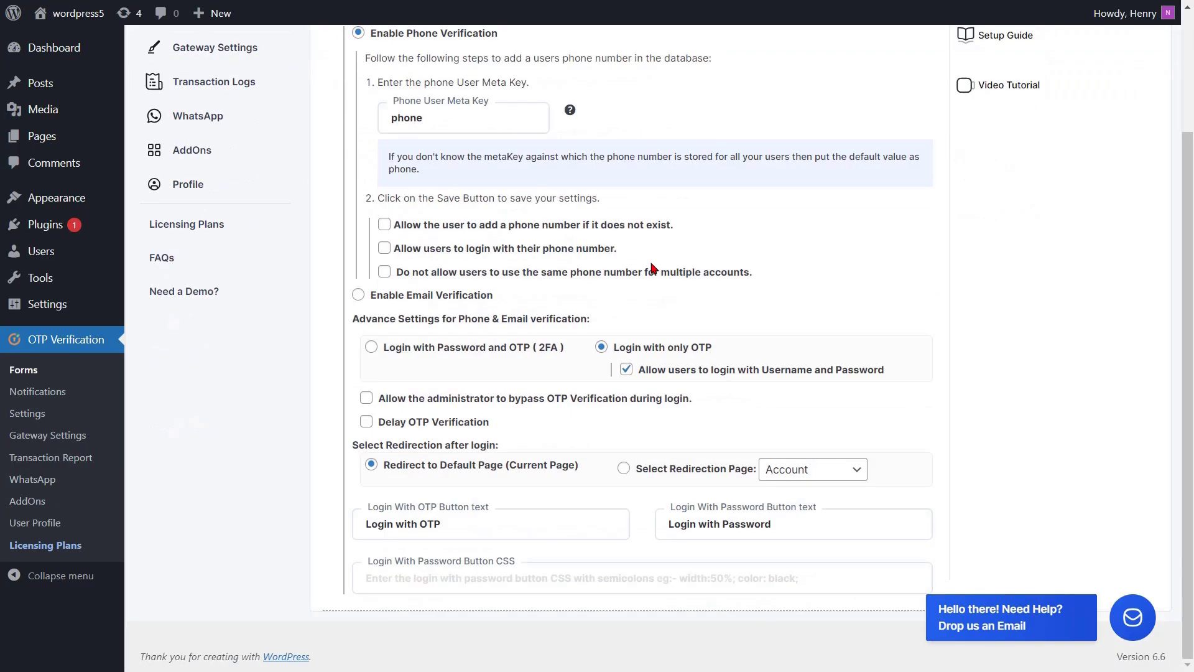
left_click_drag(447, 522, 313, 525)
type("Login using OTP")
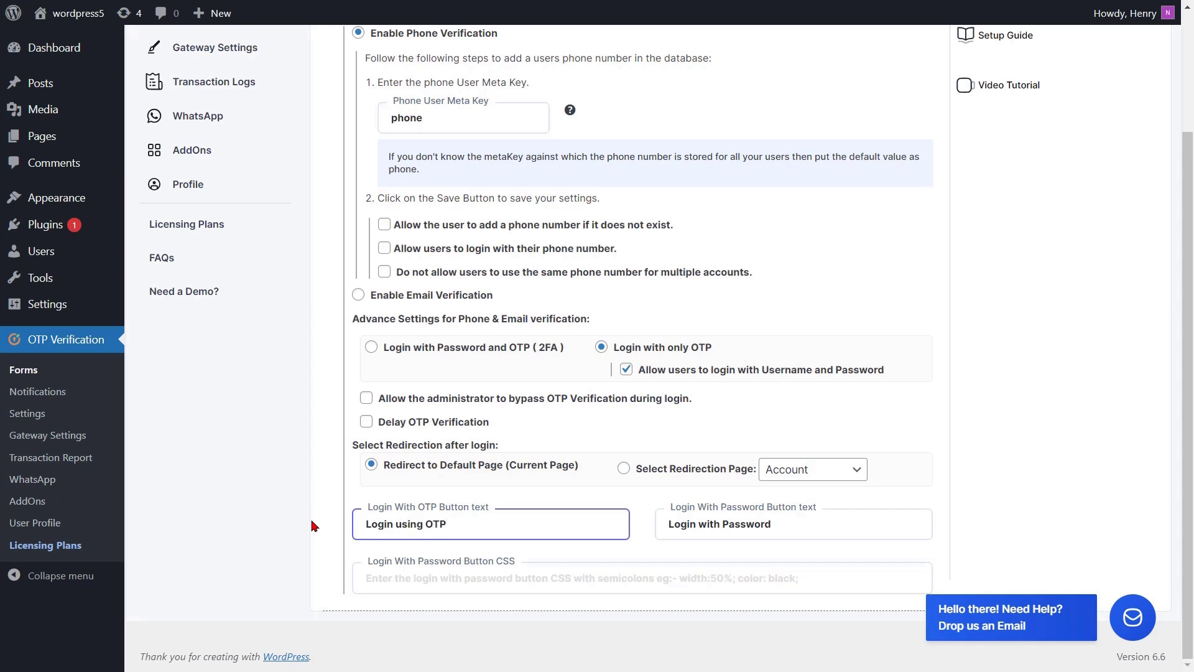
left_click(770, 523)
left_click_drag(765, 523, 656, 526)
type("Login using Password")
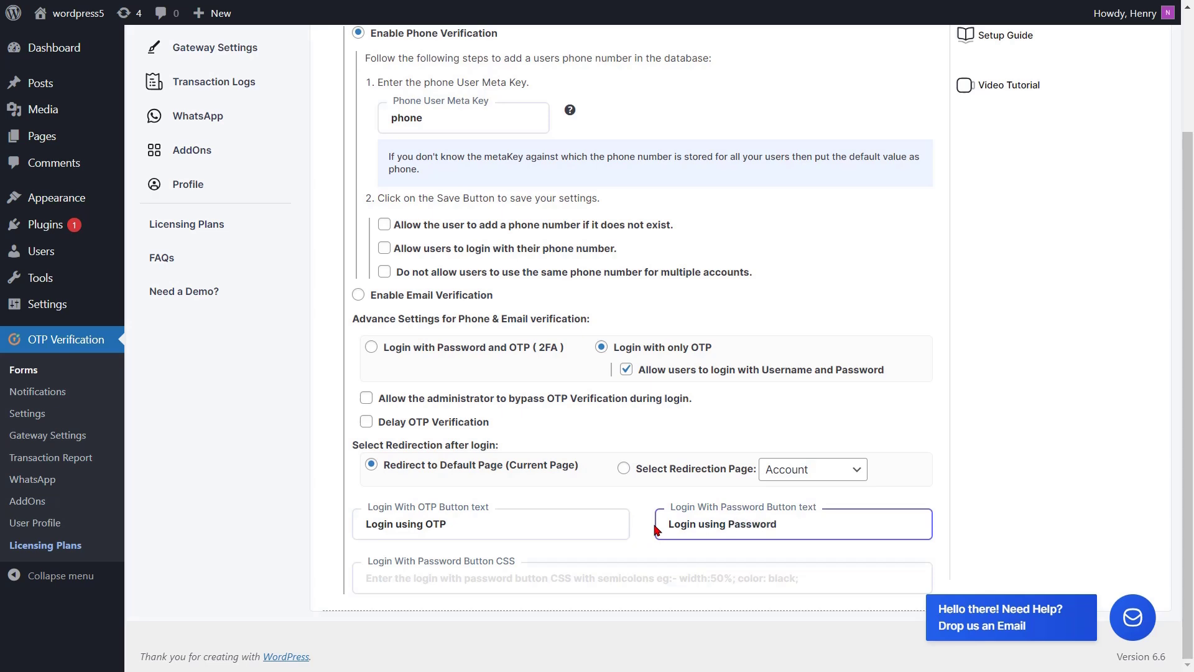
scroll(918, 327, "up", 3)
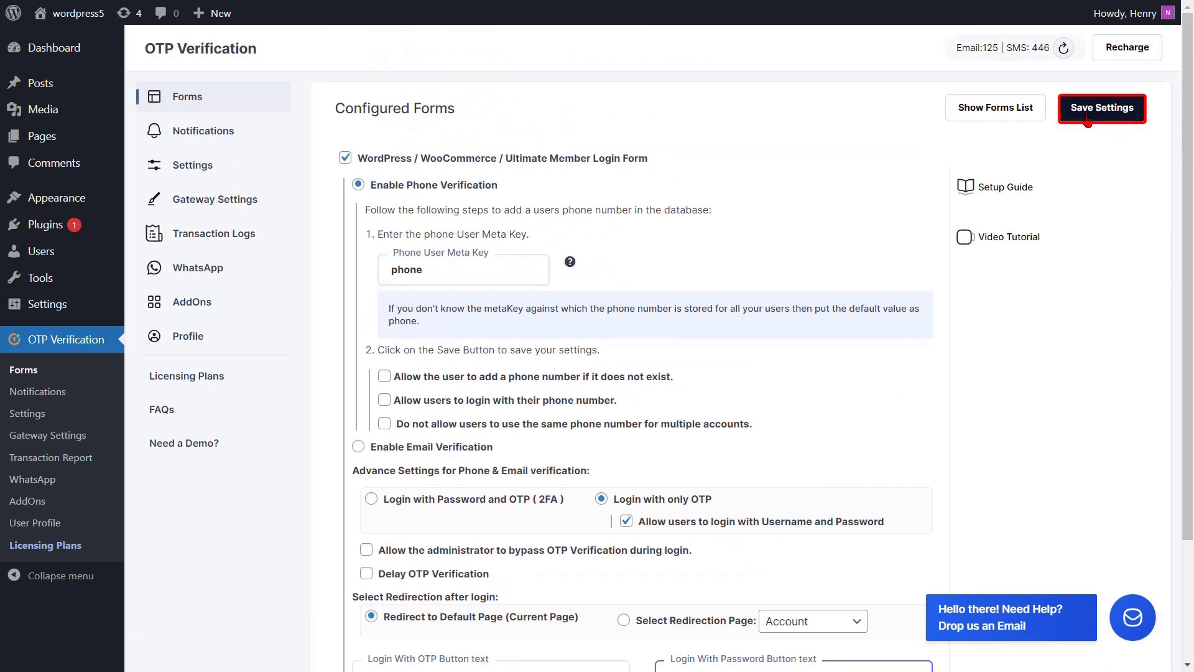
left_click(1088, 120)
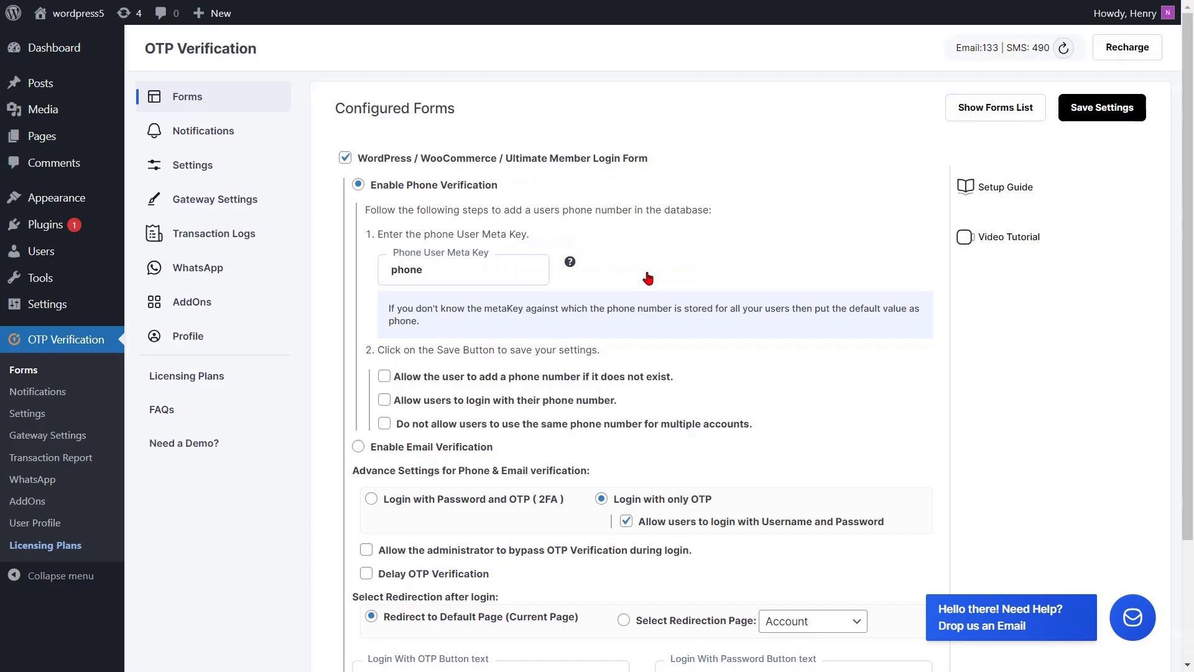
Step: Enter 'background-color:black;' as the Login With Password Button CSS and save
scroll(647, 279, "down", 3)
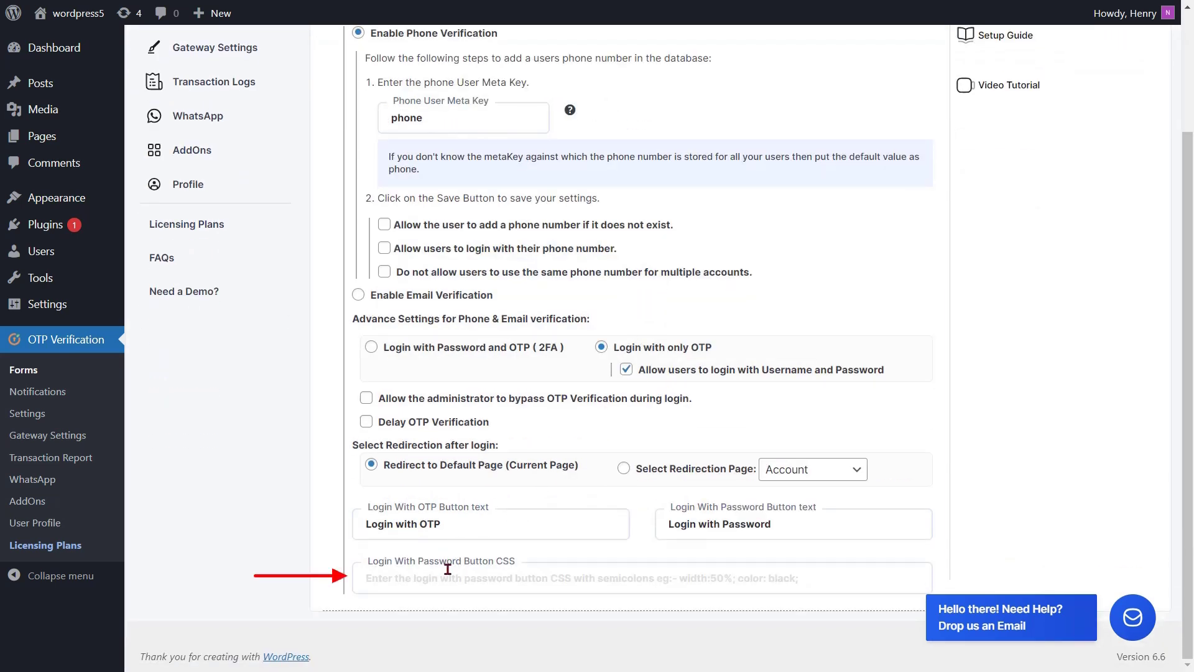
left_click(392, 580)
type("background-color:black;")
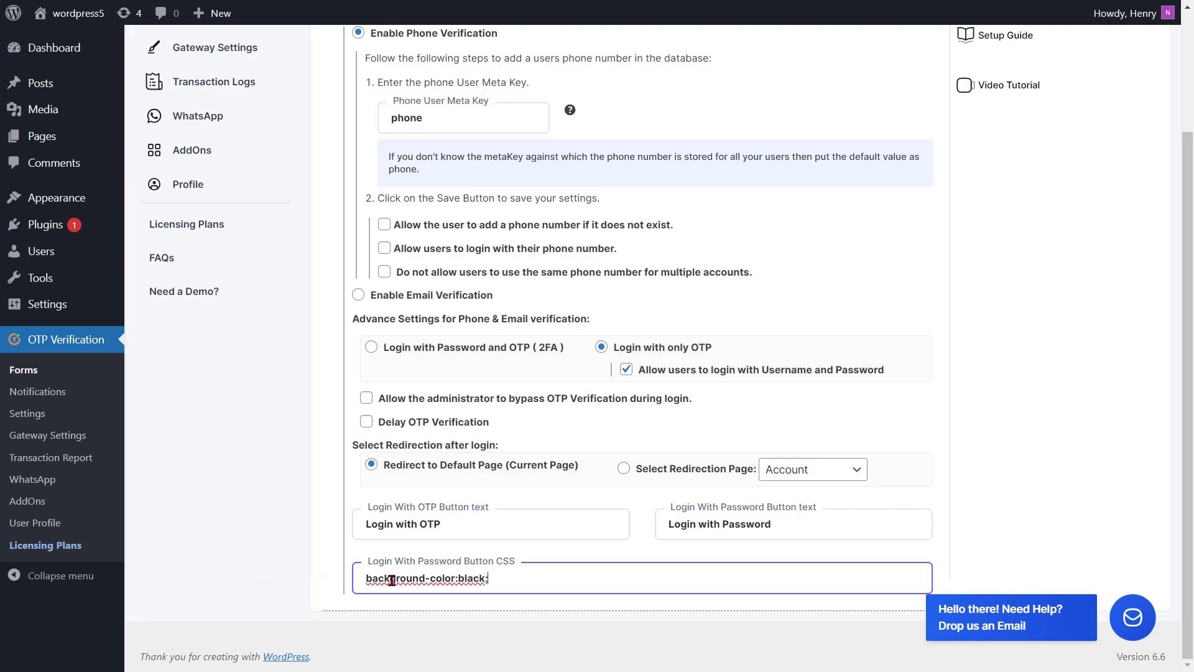
left_click(532, 613)
scroll(871, 238, "up", 3)
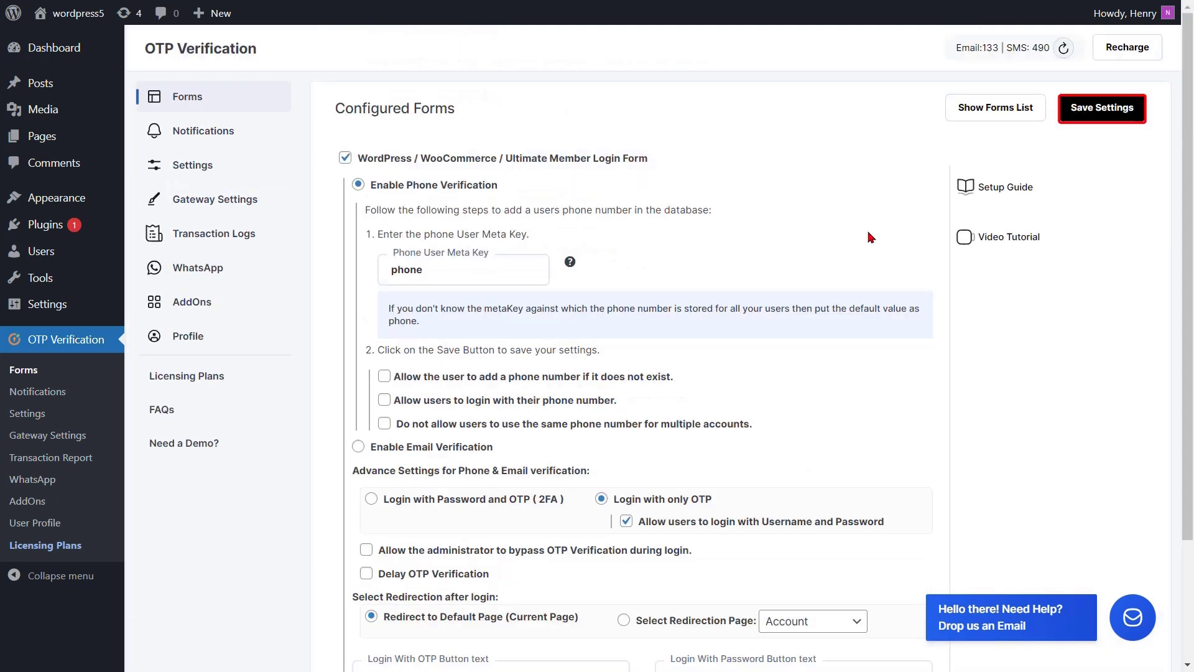
left_click(1084, 117)
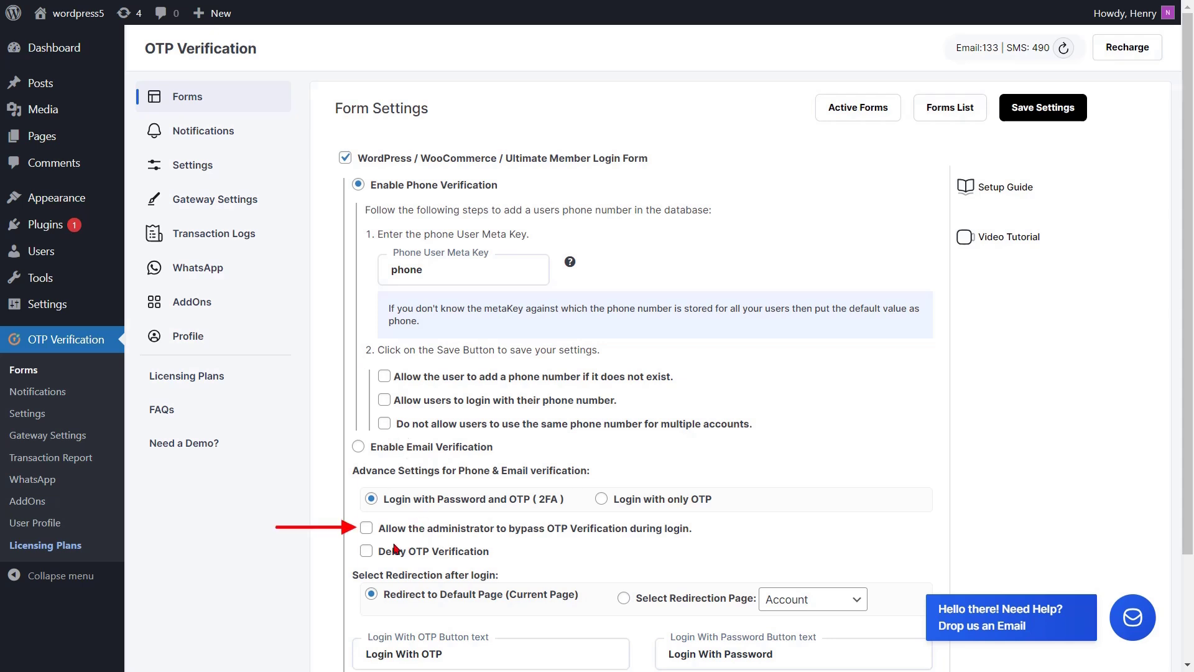
Step: Enable the administrator OTP bypass, save, and log in with the administrator username and password
left_click(367, 529)
left_click(1042, 109)
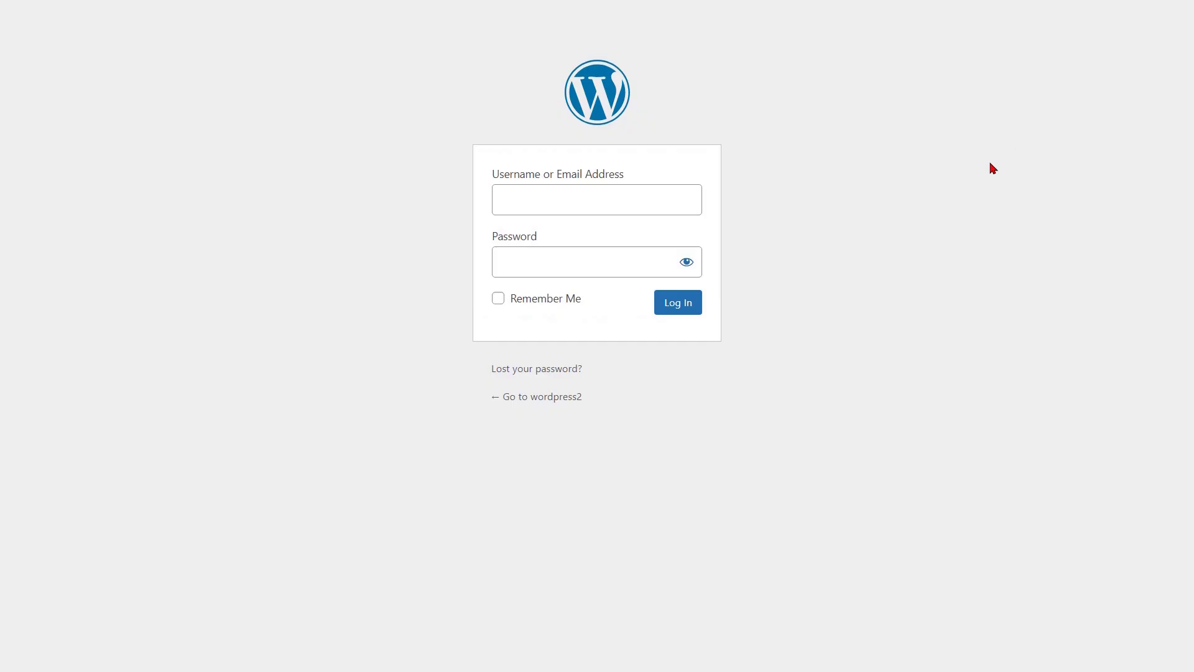
left_click(520, 205)
type("Administrator")
left_click(594, 256)
type("•••••")
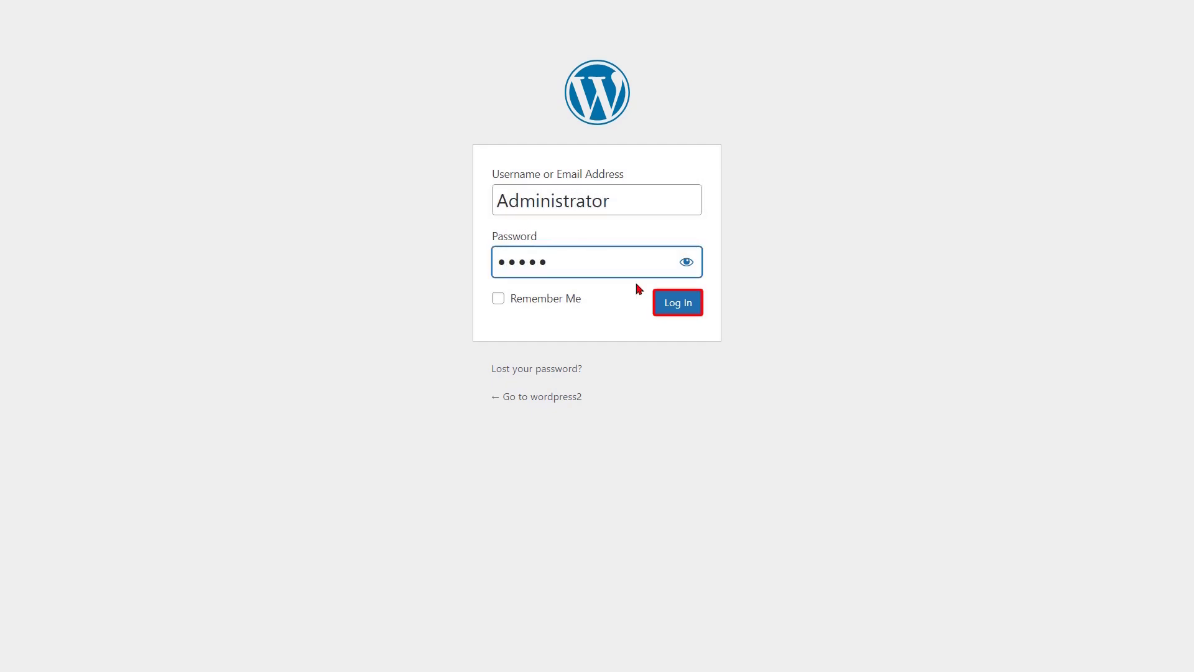
left_click(675, 299)
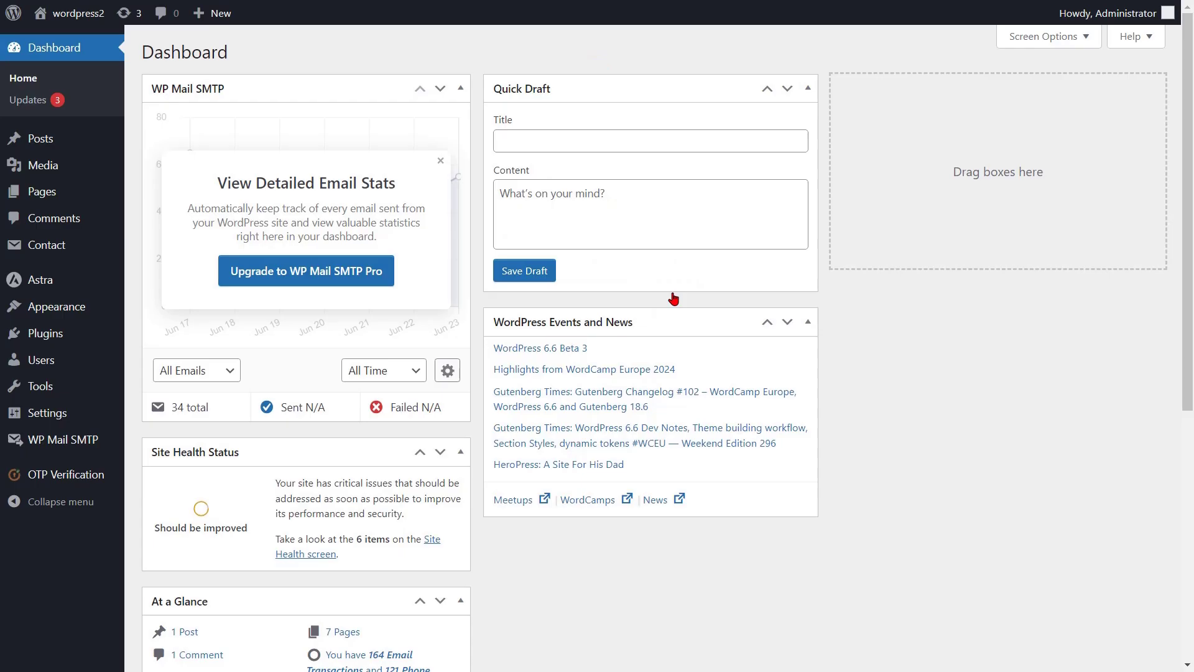
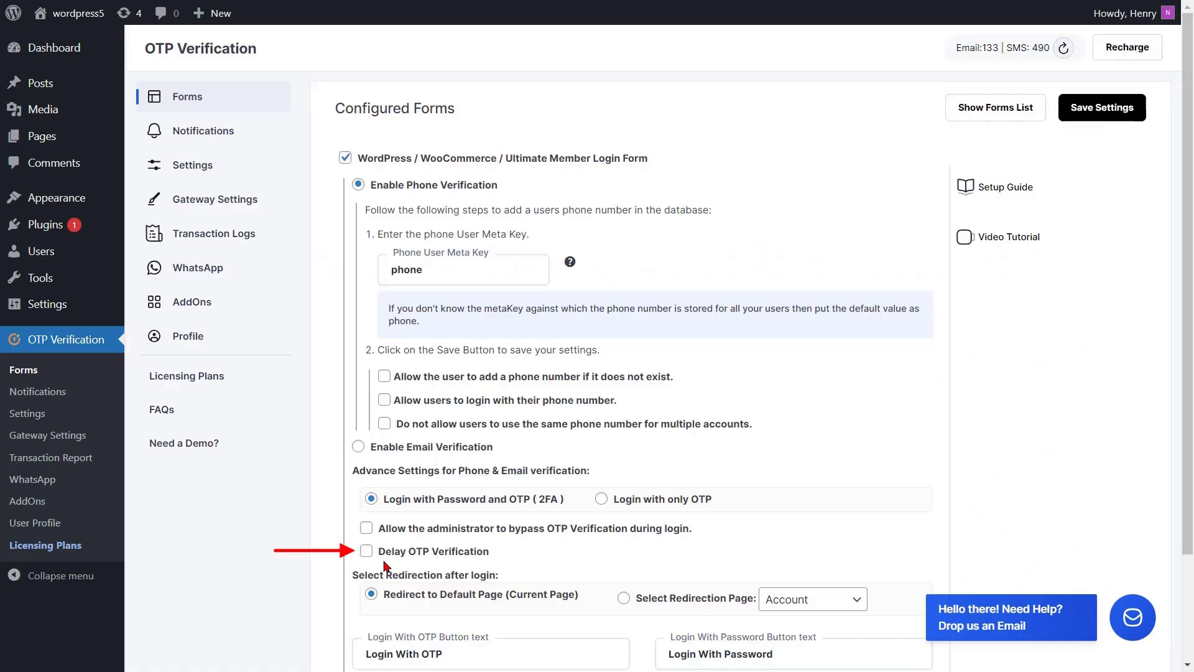
Step: Enable Delay OTP Verification, change the interval from 43800 to 2 minutes, and save the settings
left_click(366, 552)
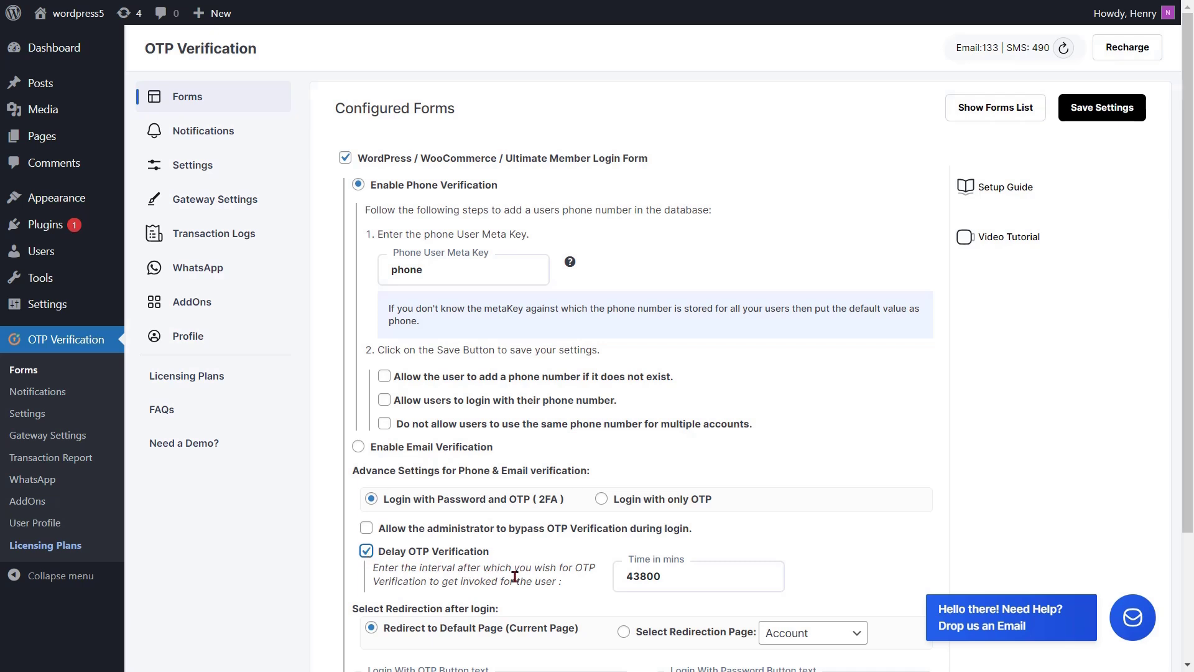
left_click_drag(669, 580, 624, 578)
type("2")
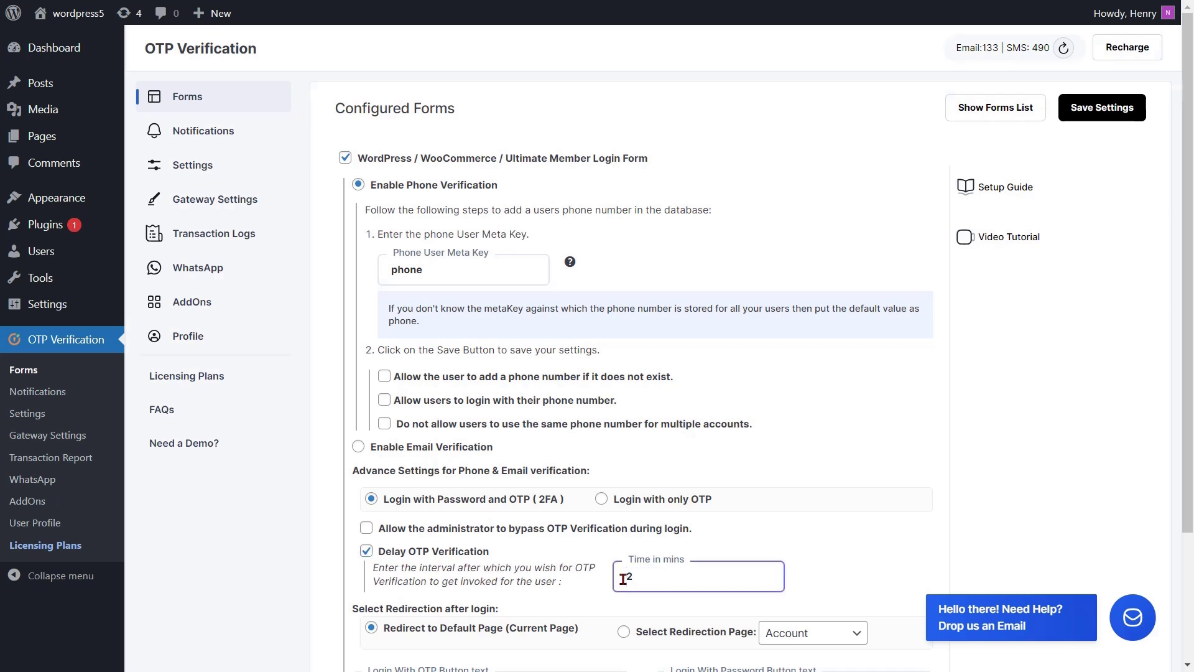
left_click(1101, 120)
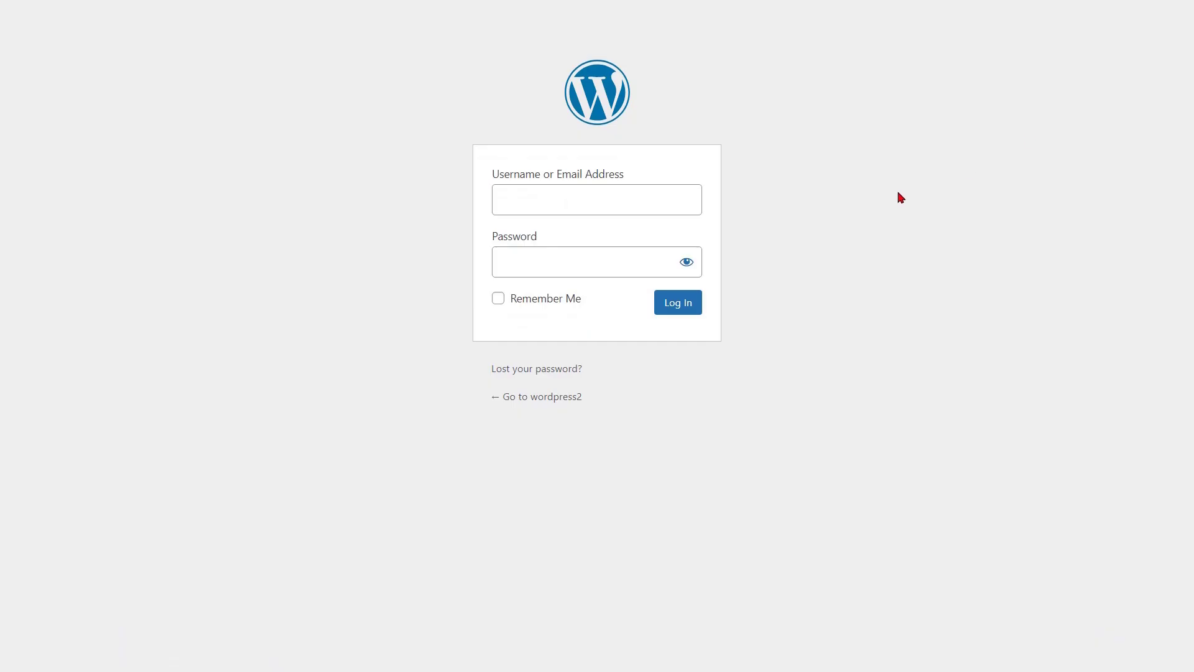
Step: Log in with the account's username and password to bring up the Validate OTP prompt
left_click(552, 198)
type("Henry")
key("Tab")
type("*****")
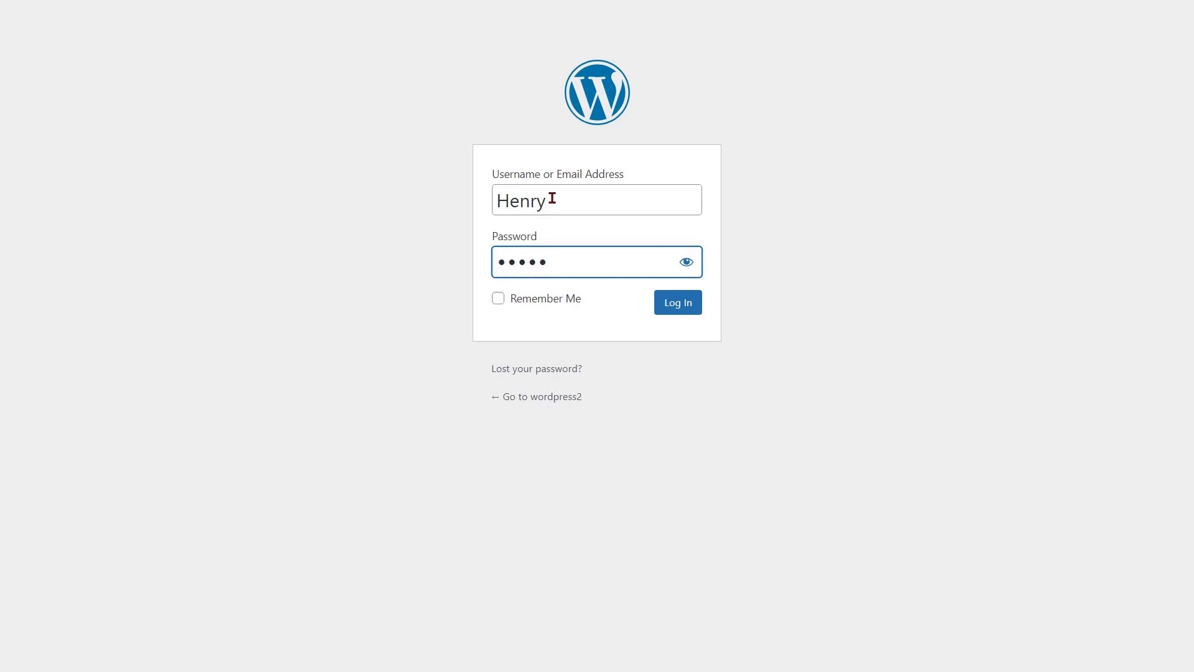
left_click(677, 303)
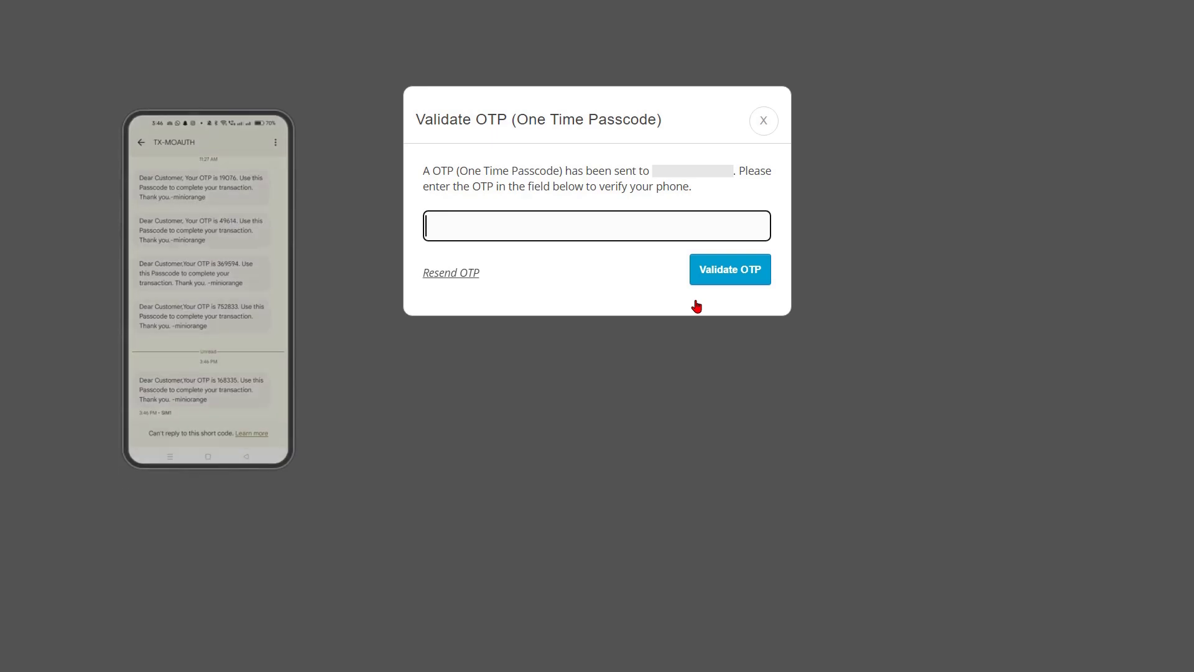
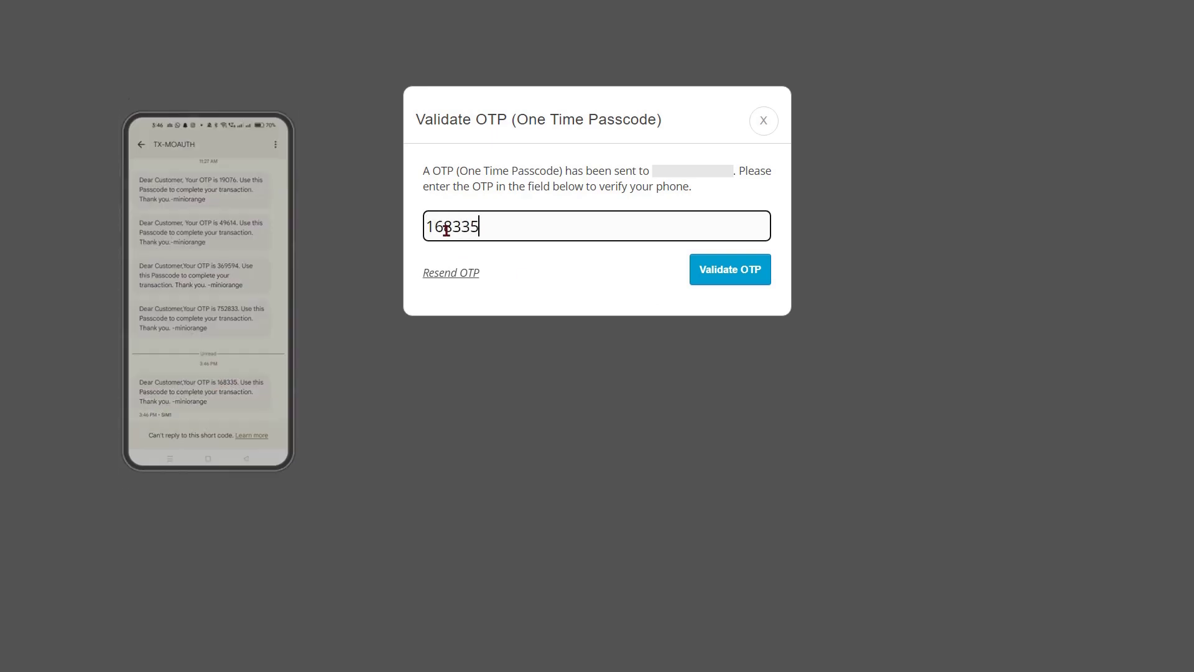
Step: Validate the login with the texted one-time passcode, then re-enter the username and password
left_click(739, 274)
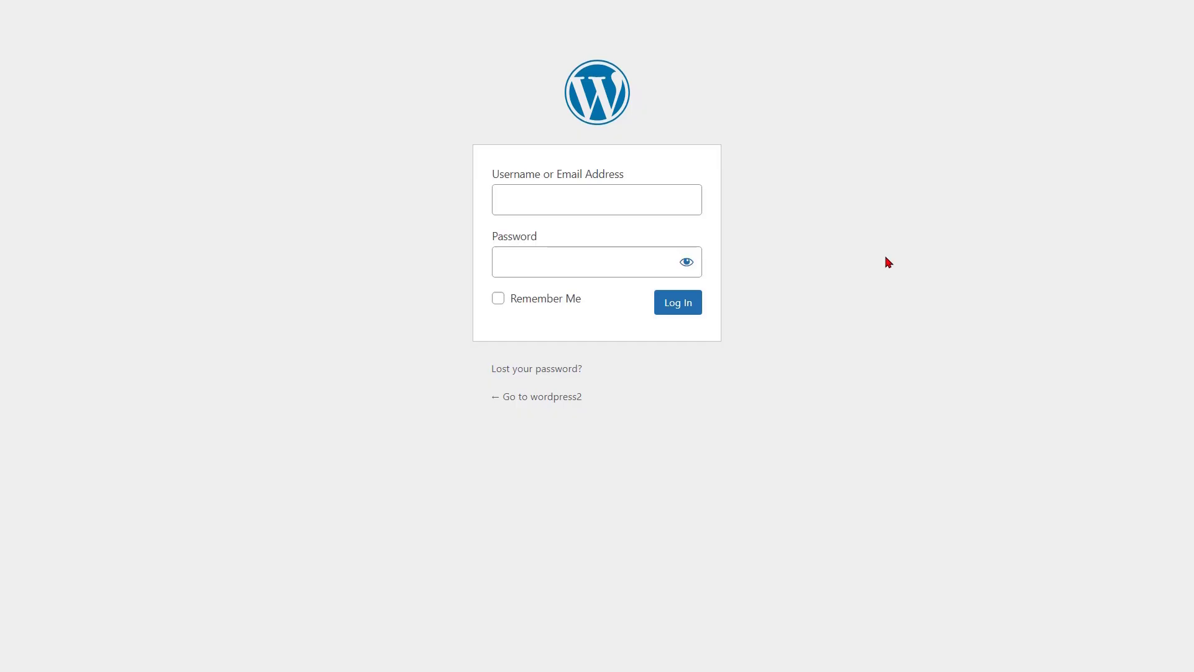
left_click(539, 200)
type("Henry")
key("Tab")
type("*****")
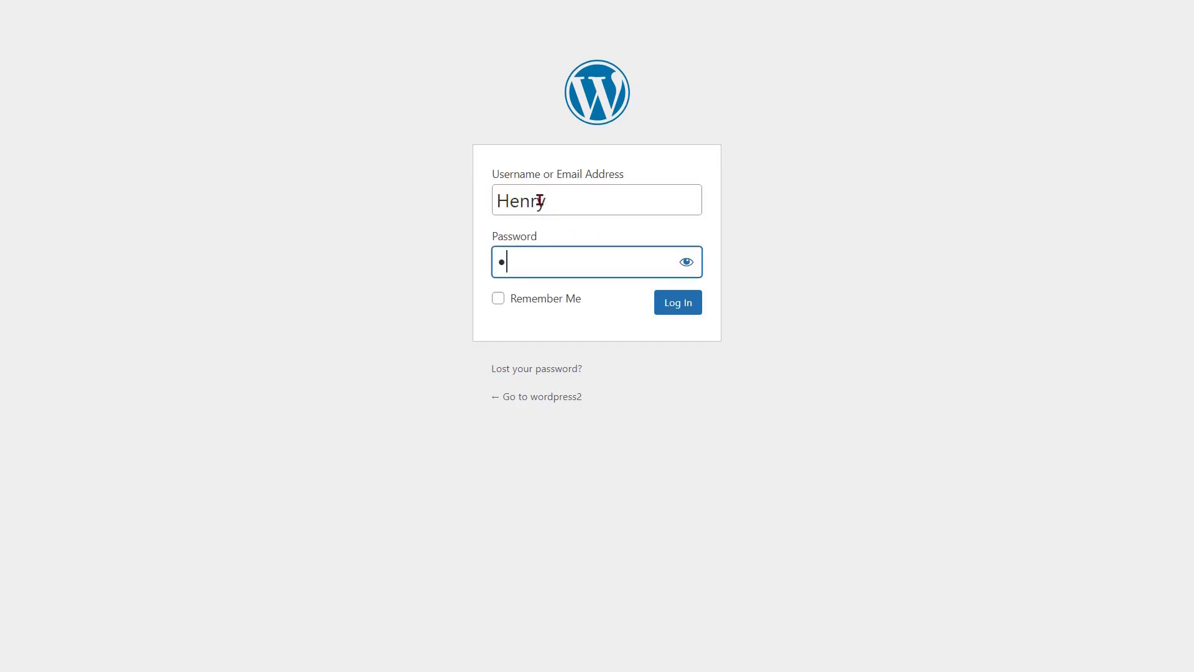
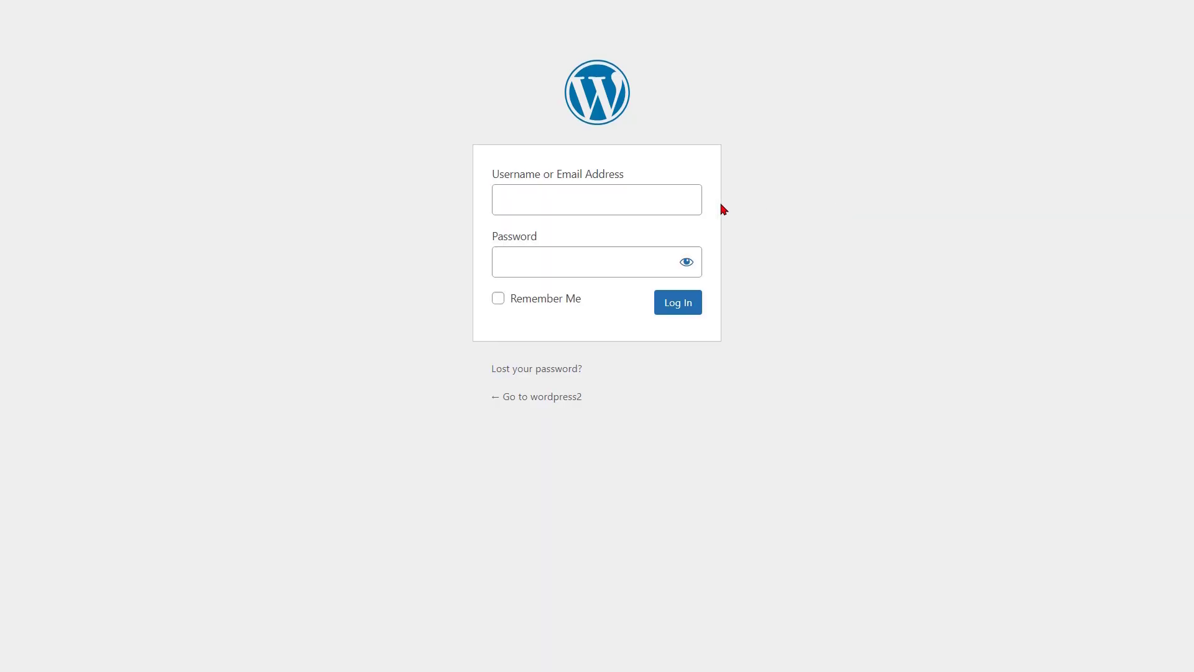
Step: Log in with the user's username and password, then validate the SMS one-time passcode
left_click(540, 206)
type("Henry")
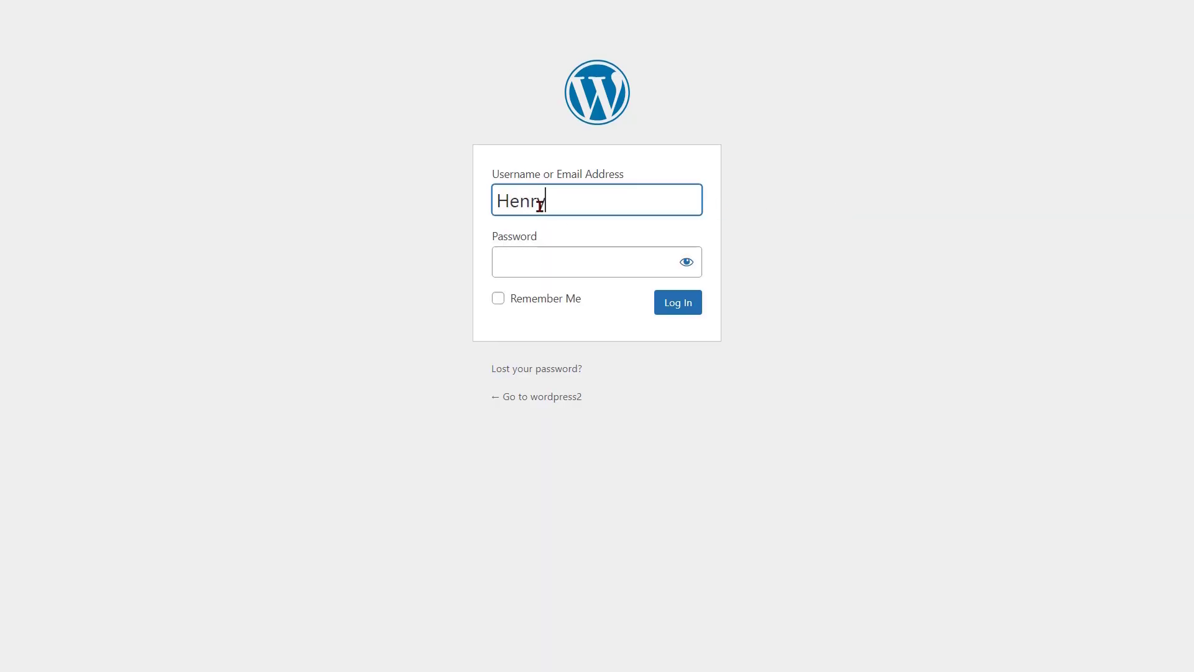
left_click(543, 263)
type("•••••")
left_click(661, 305)
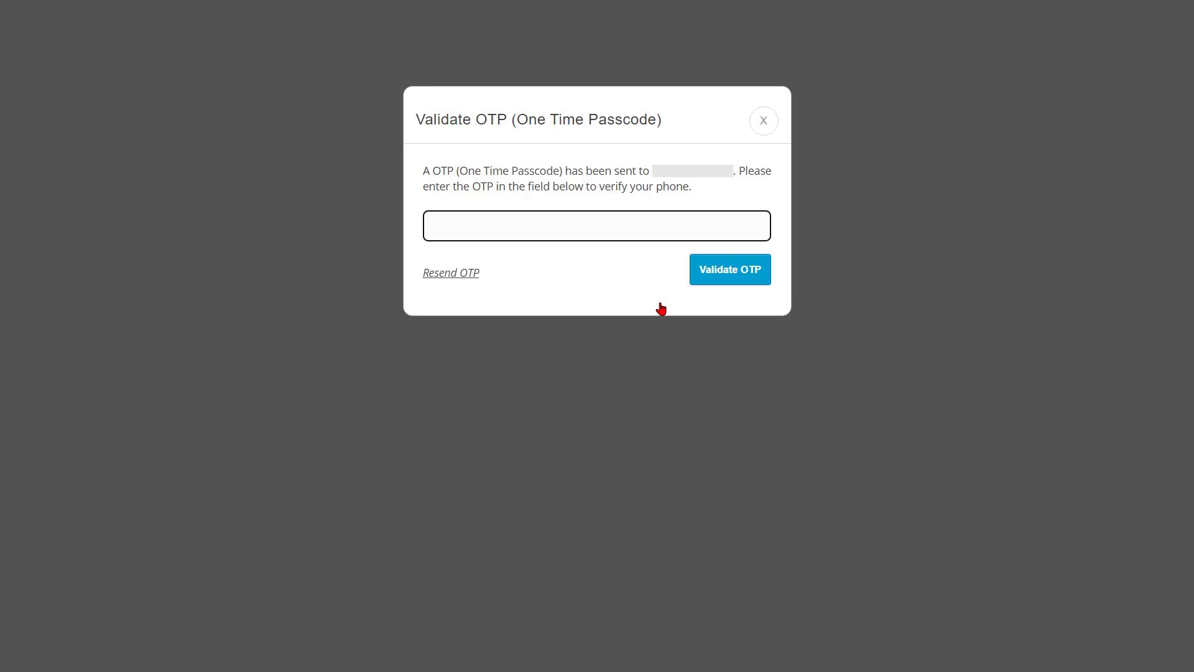
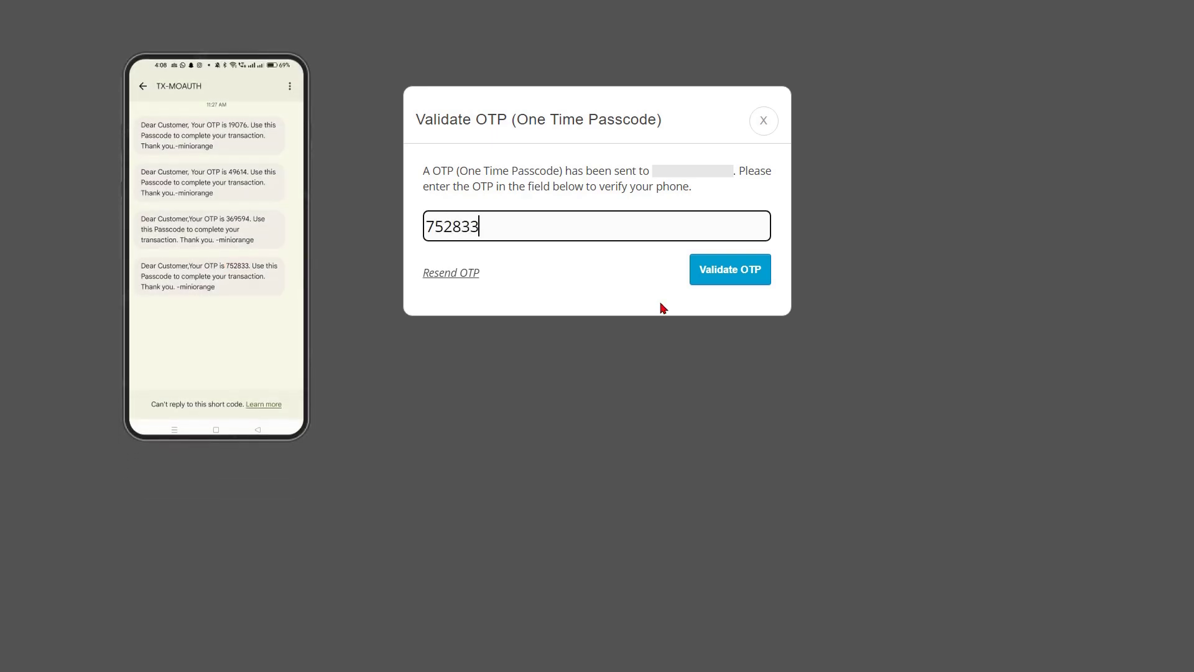
left_click(716, 283)
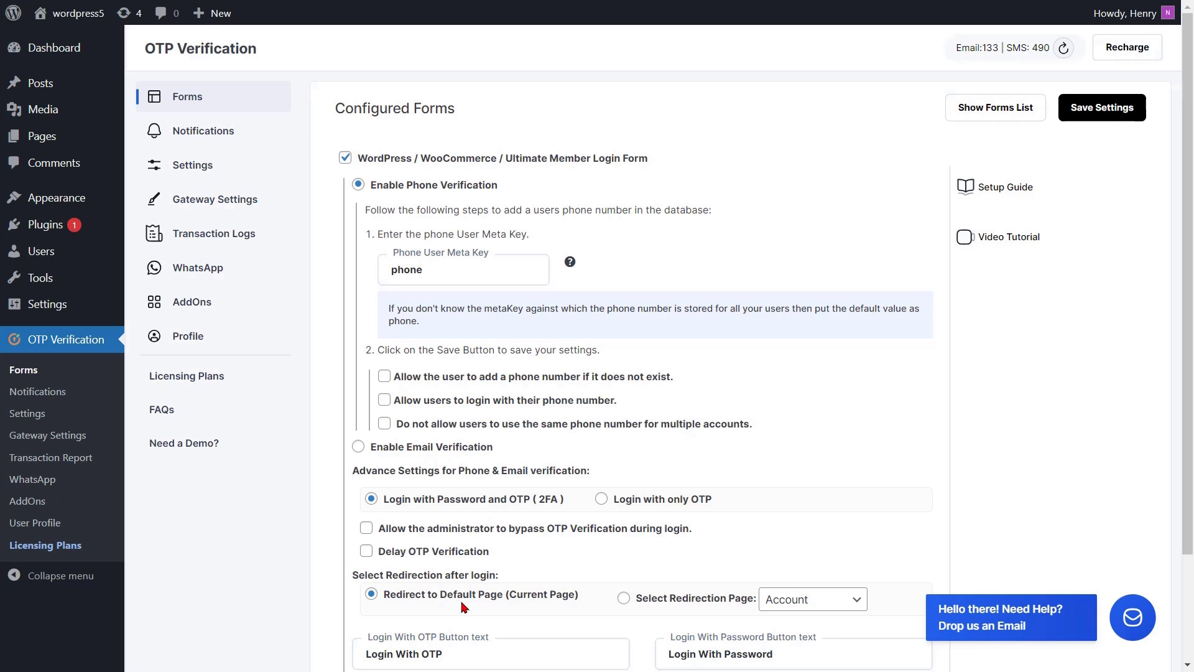
Step: Choose Select Redirection Page with Sample Page as the target and save the settings
left_click(624, 598)
left_click(832, 601)
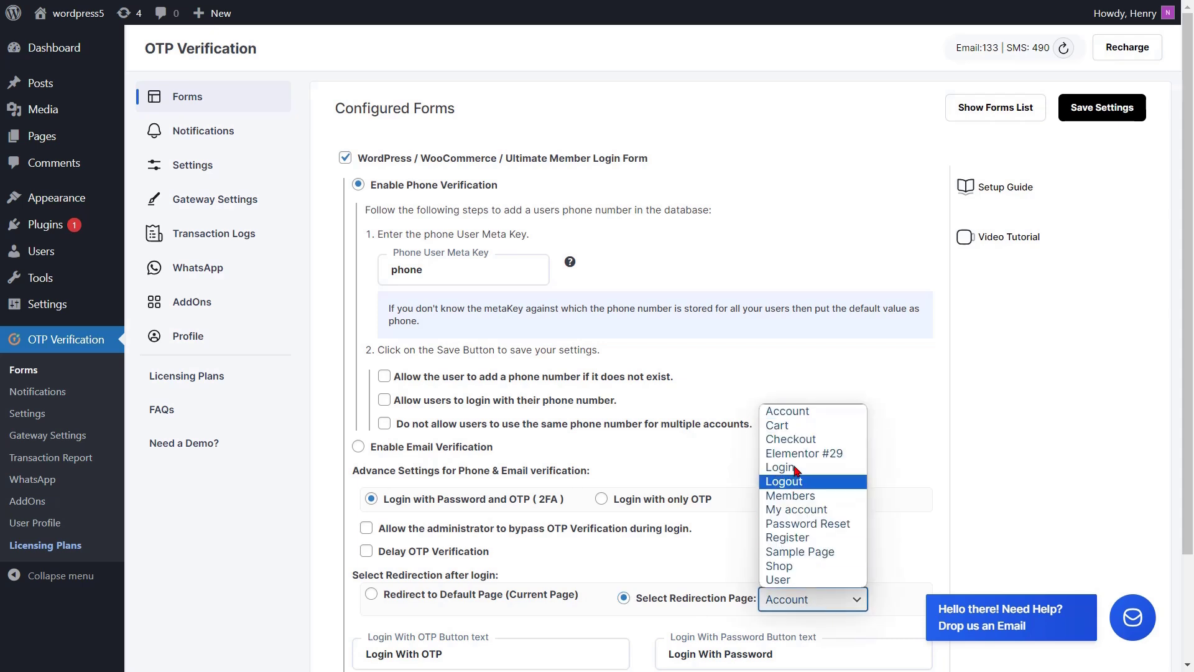
left_click(793, 552)
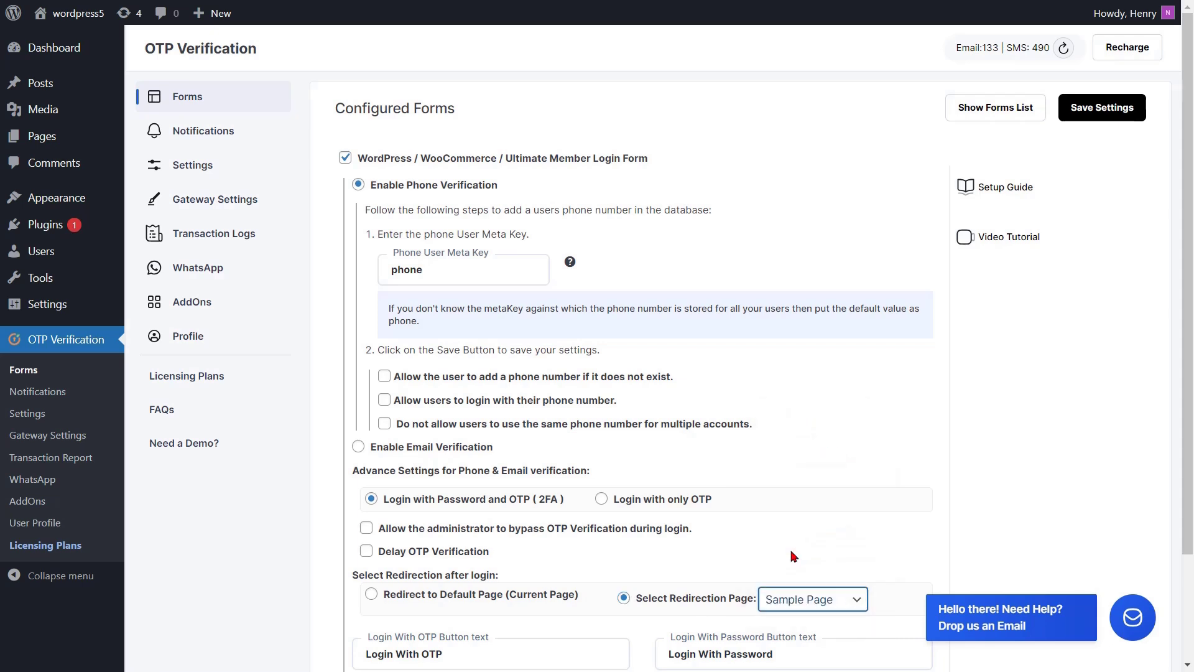
left_click(1096, 119)
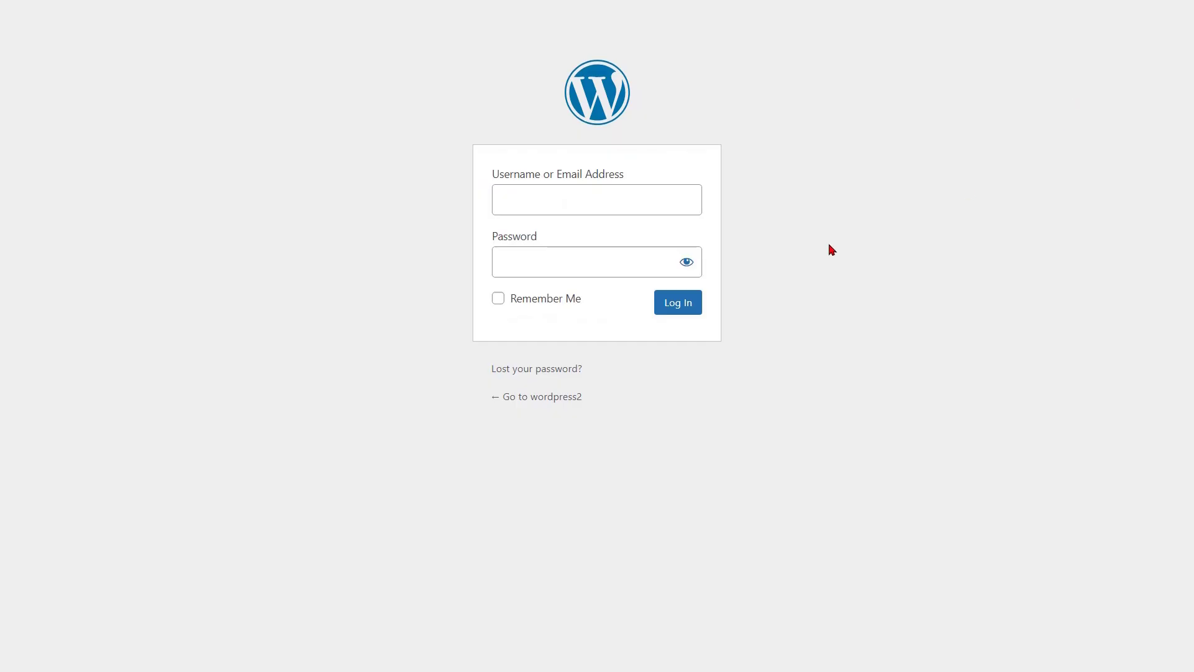
Step: Resubmit the username and password, then enter and validate the new SMS passcode
left_click(548, 200)
type("Henry")
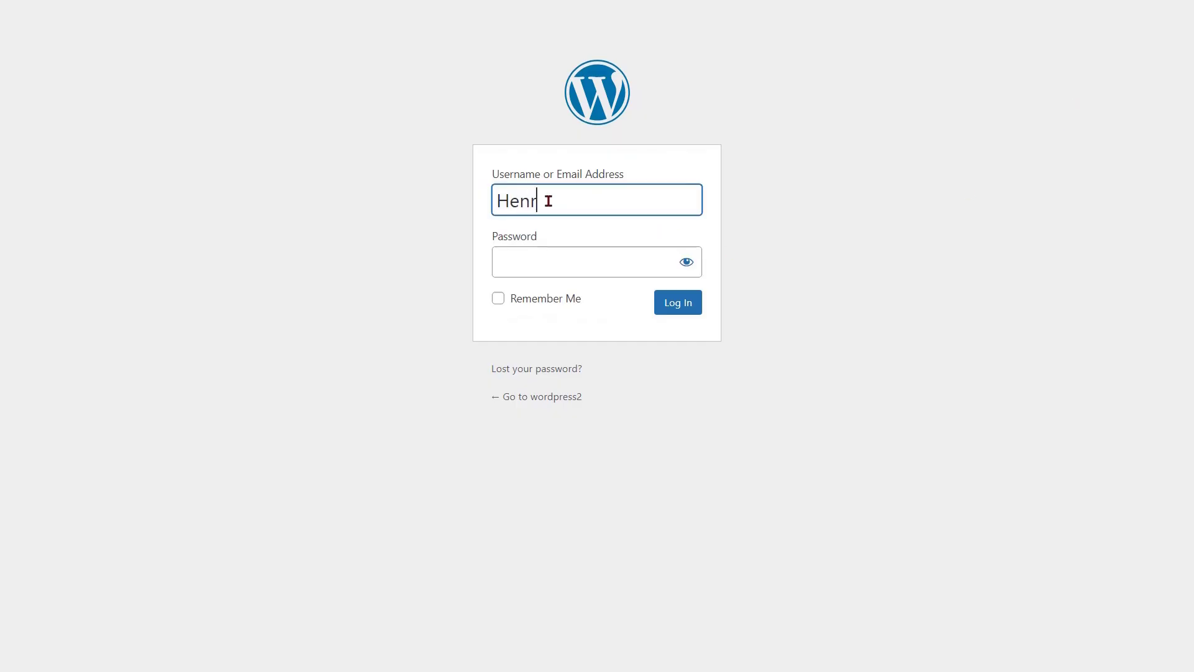
left_click(545, 266)
type("*****")
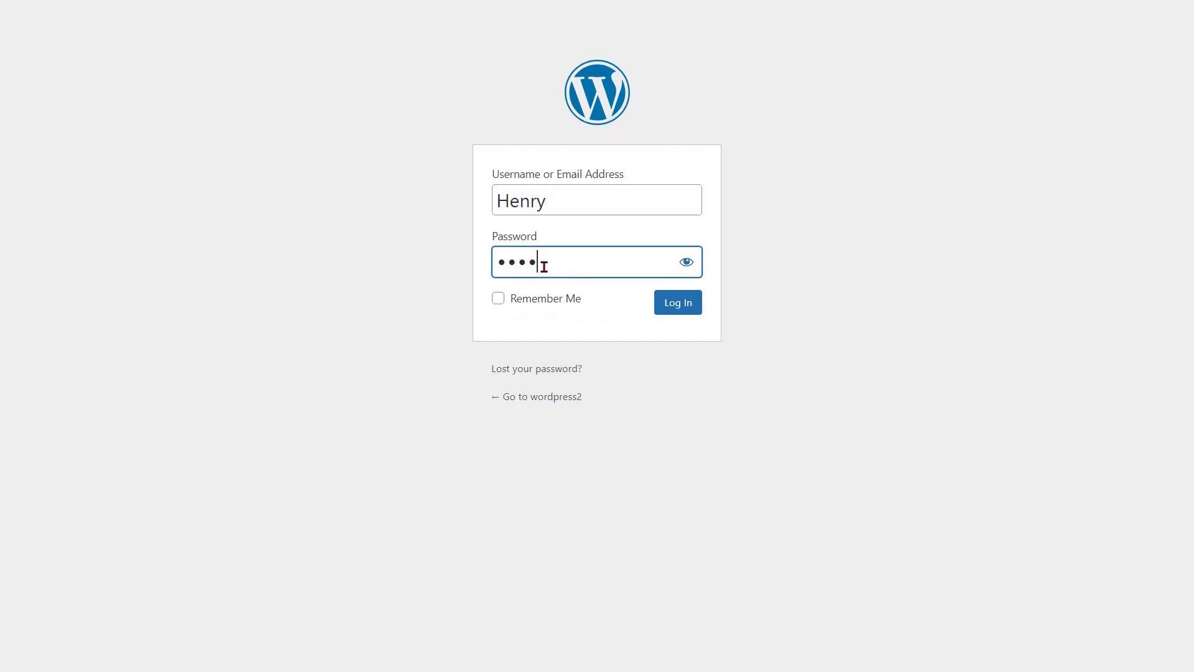
left_click(670, 309)
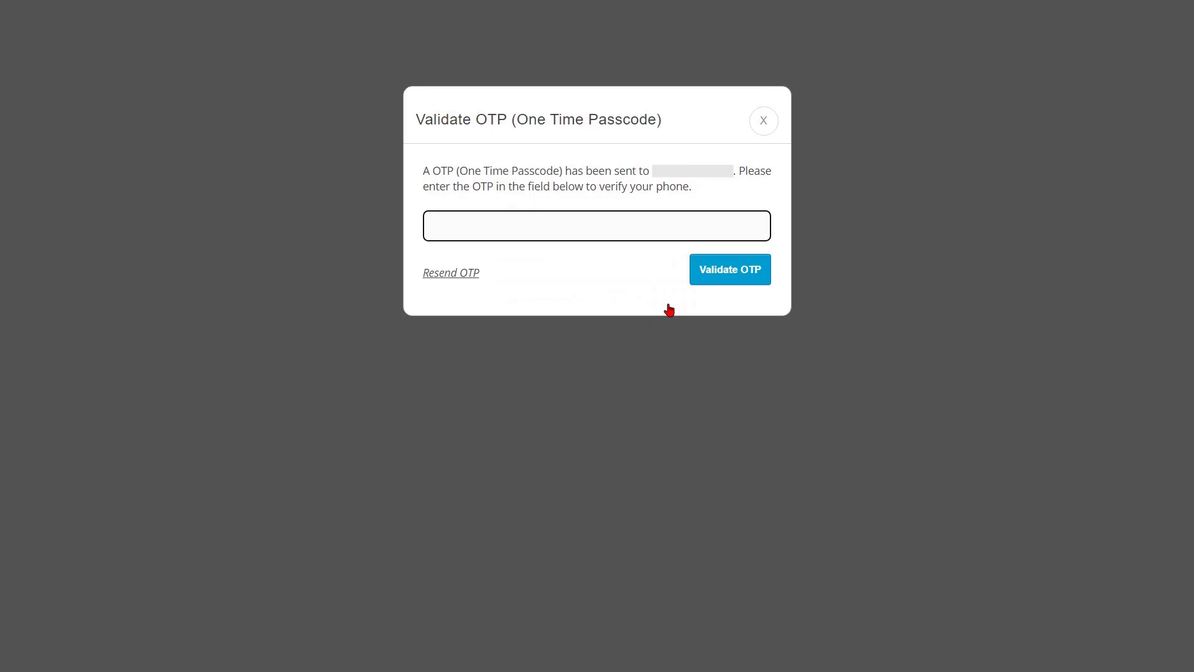
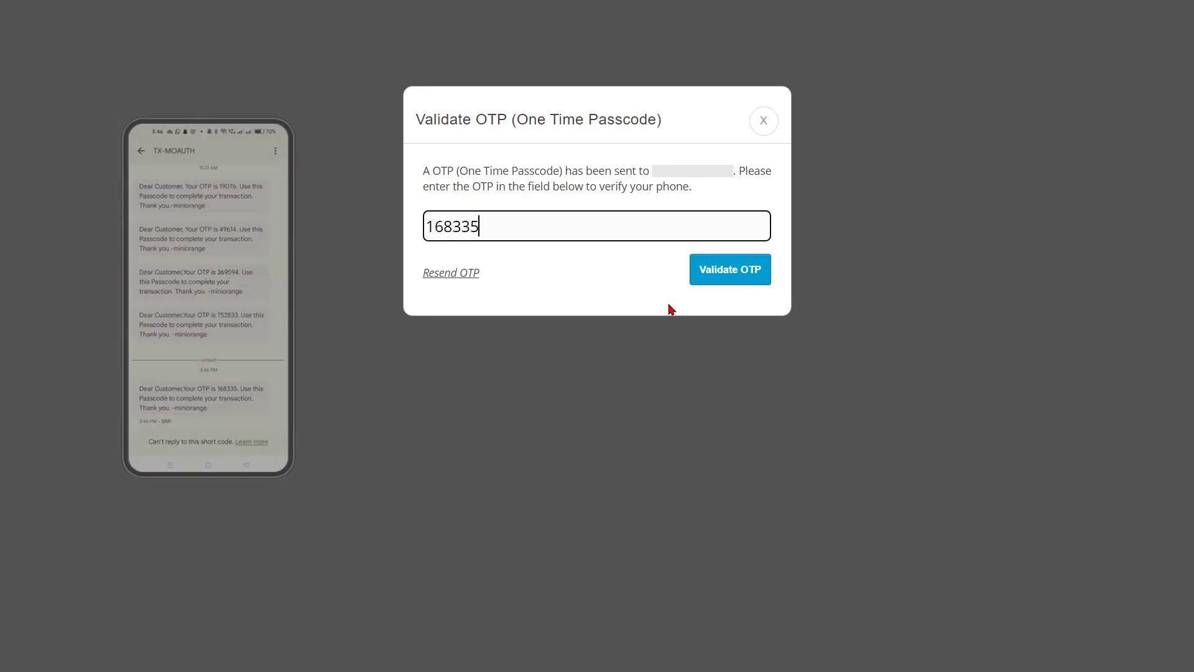
left_click(739, 273)
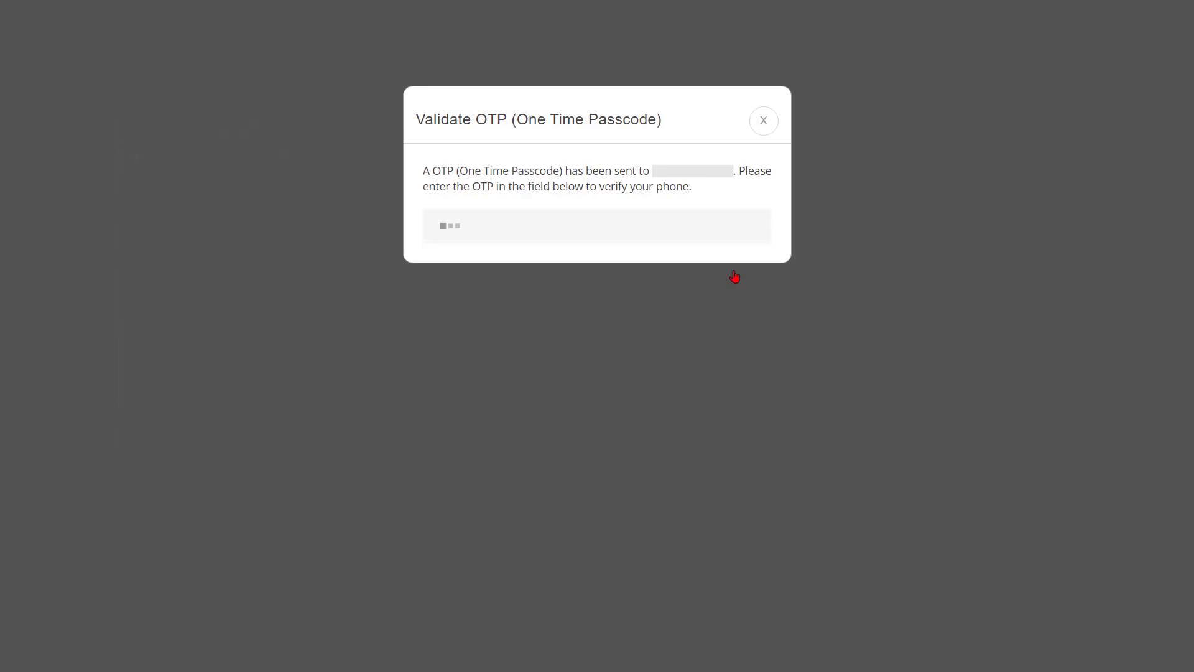